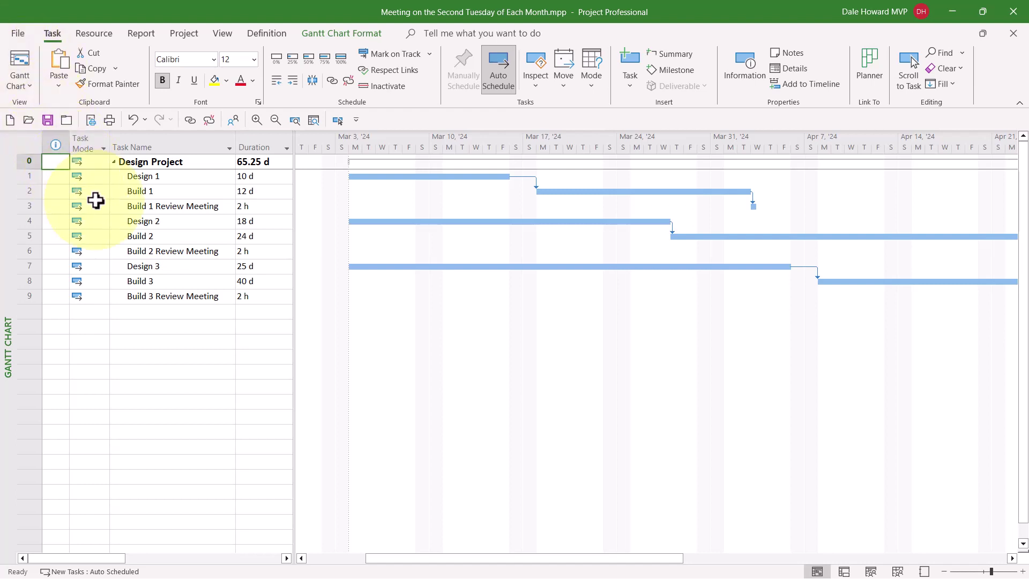
# Select the Build 1–3 tasks and then each of the three review meeting tasks.
pyautogui.click(175, 193)
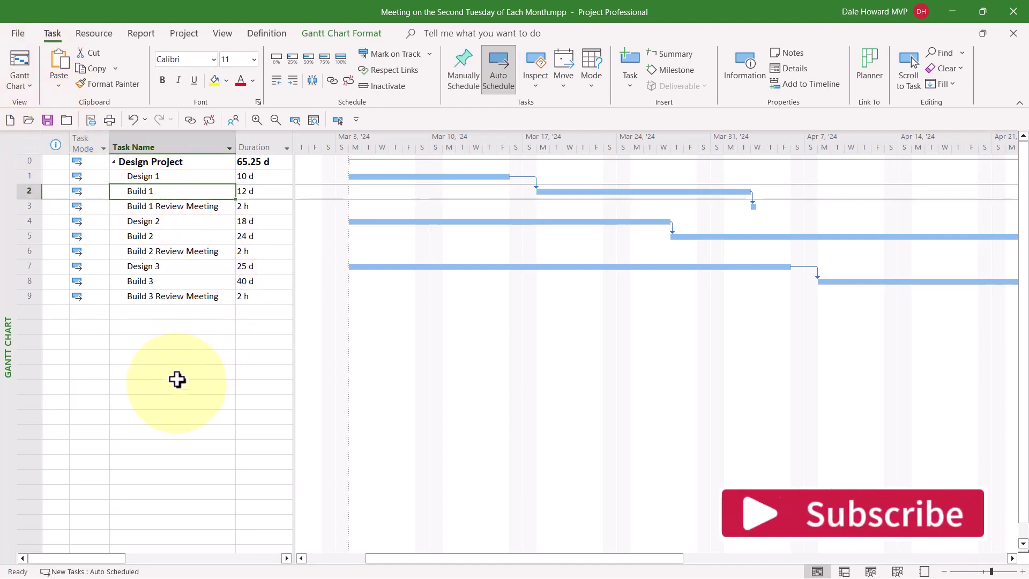
pyautogui.click(188, 234)
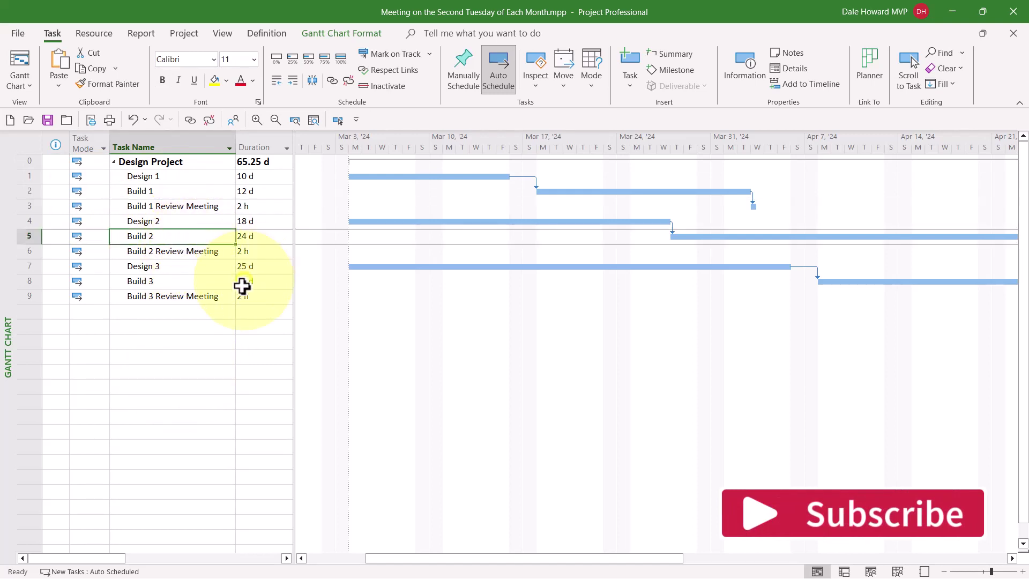
pyautogui.click(181, 282)
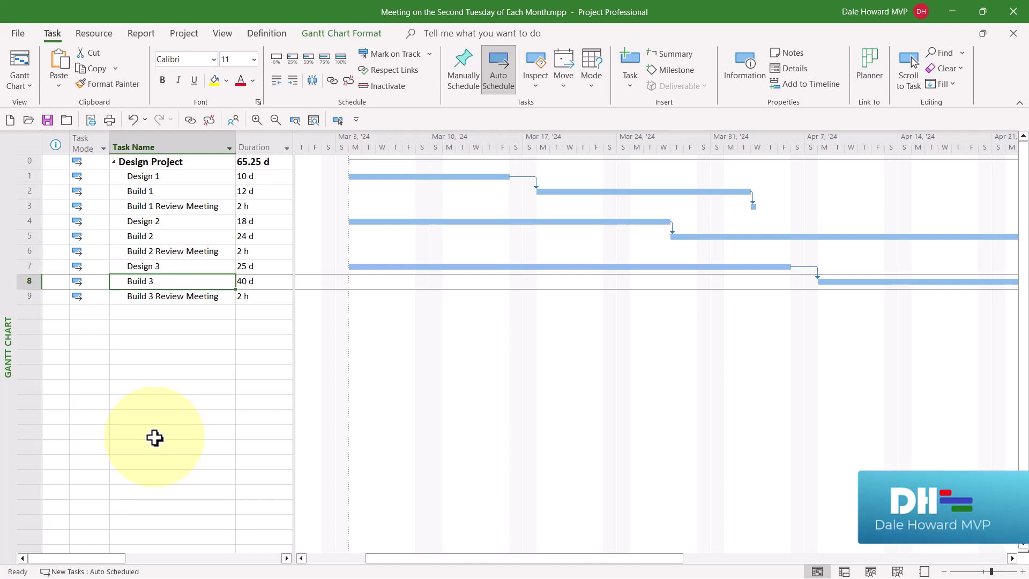
pyautogui.click(199, 207)
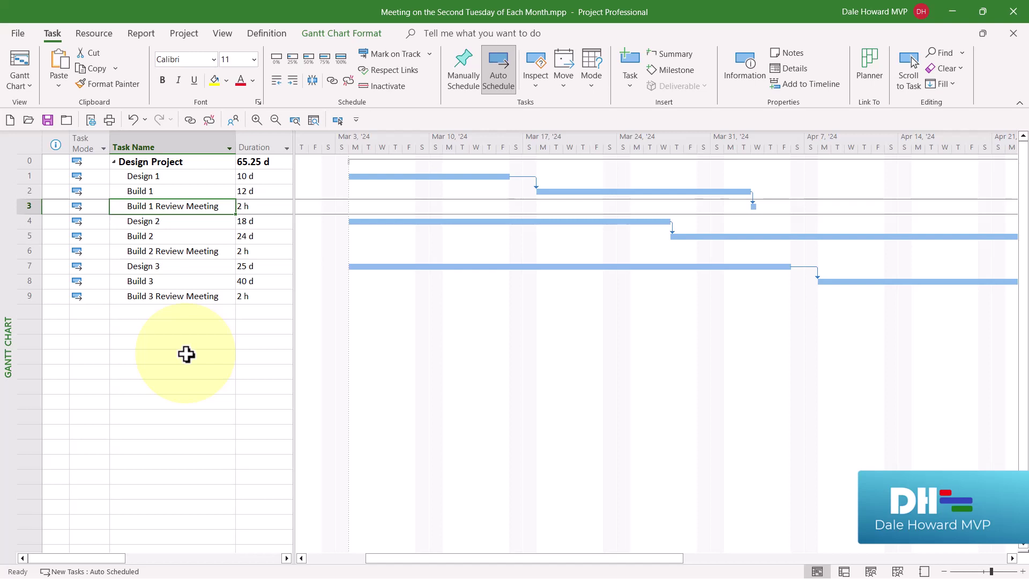
pyautogui.click(185, 251)
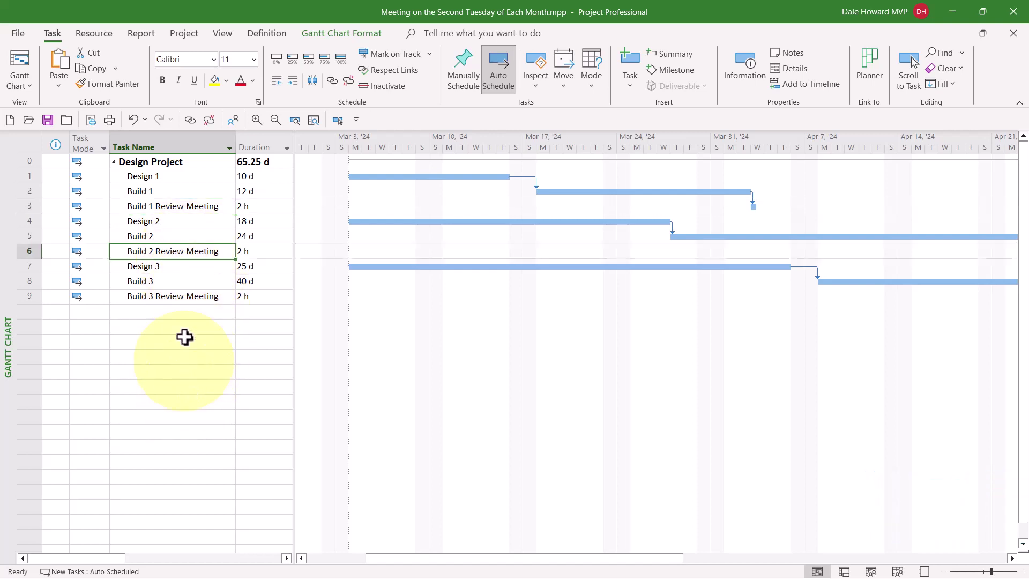
pyautogui.click(185, 298)
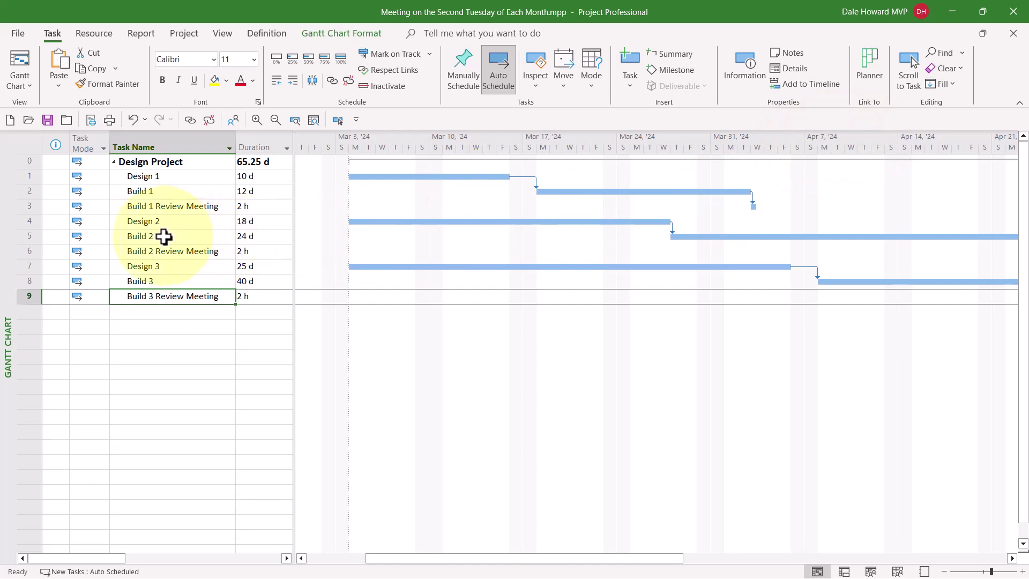
# Scroll the Gantt timeline to the Build 2 and then Build 3 Review Meeting bars.
pyautogui.click(164, 248)
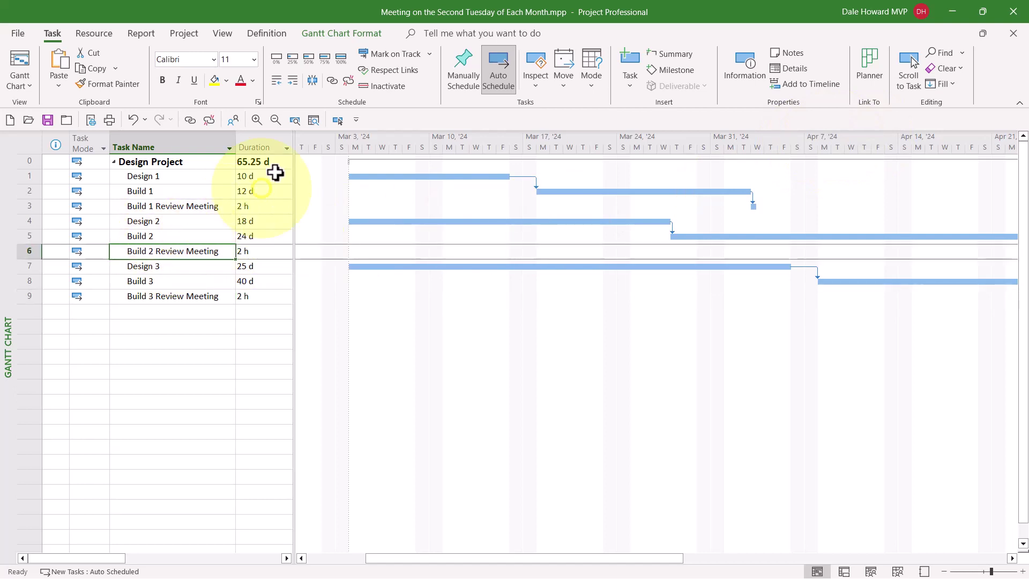
pyautogui.click(336, 121)
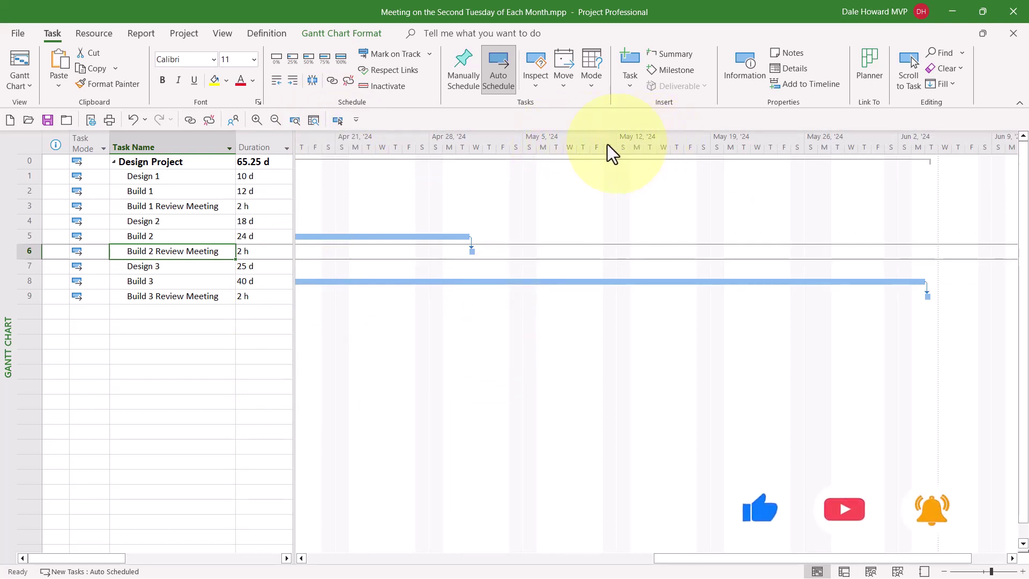
pyautogui.click(179, 295)
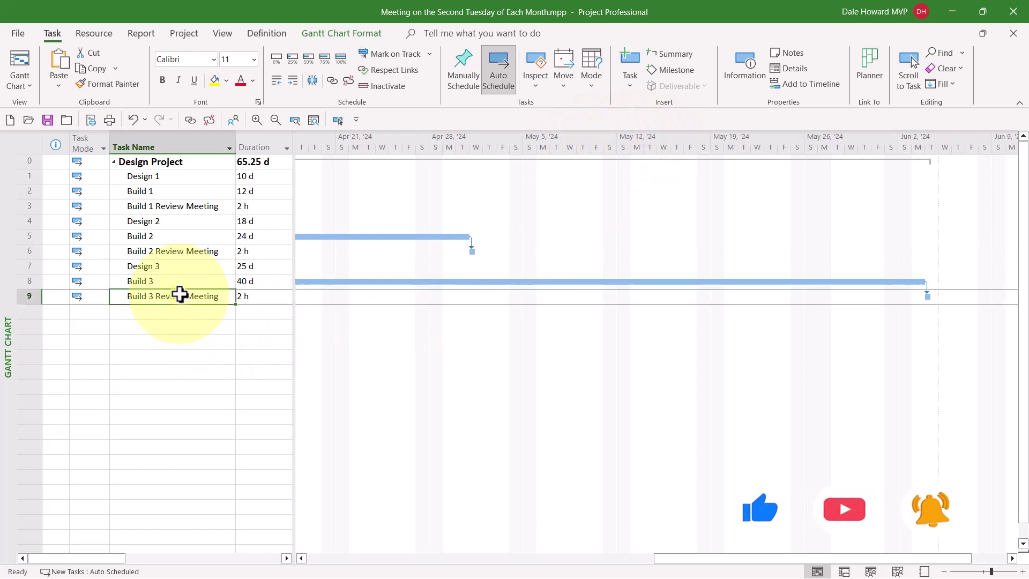
pyautogui.click(337, 122)
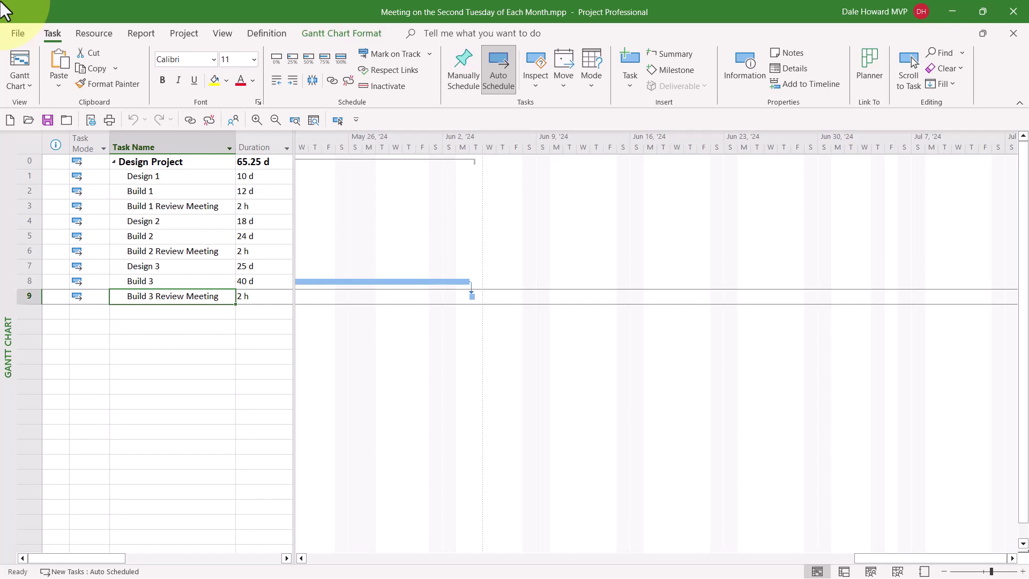
# In Change Working Time, start a blank base calendar named 'Second Tuesday of Each Month'.
pyautogui.click(185, 33)
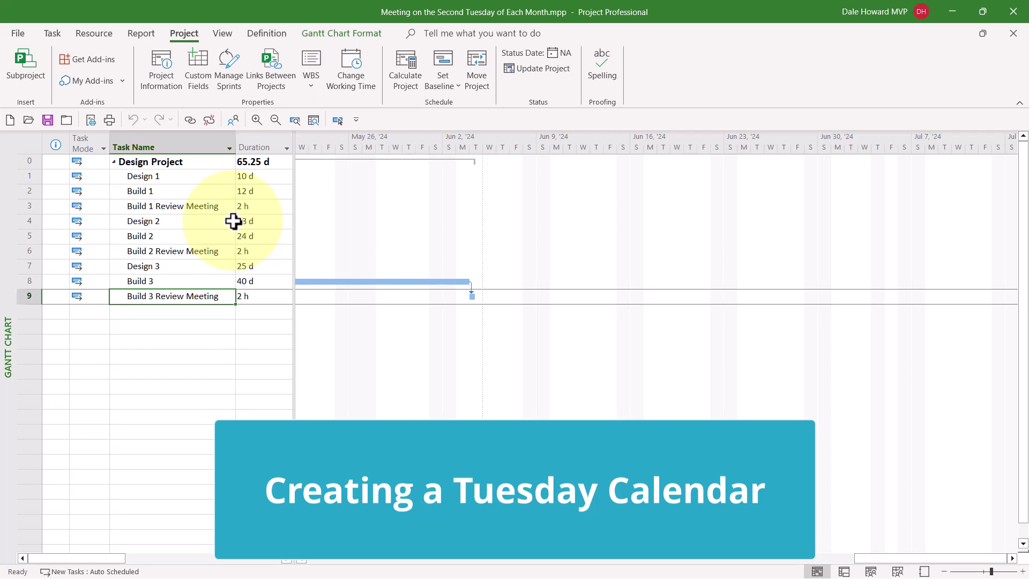
pyautogui.click(352, 65)
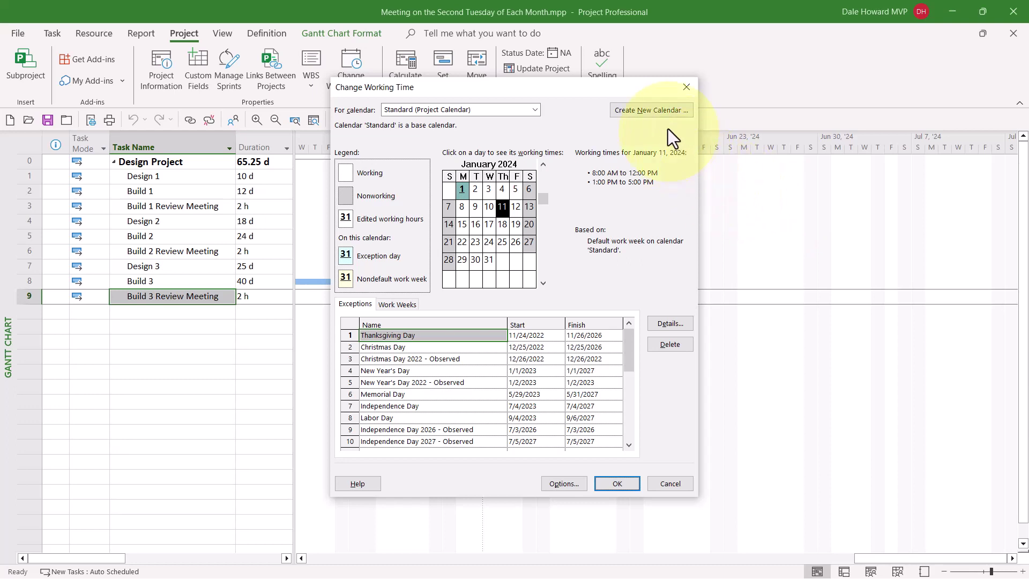
pyautogui.click(658, 110)
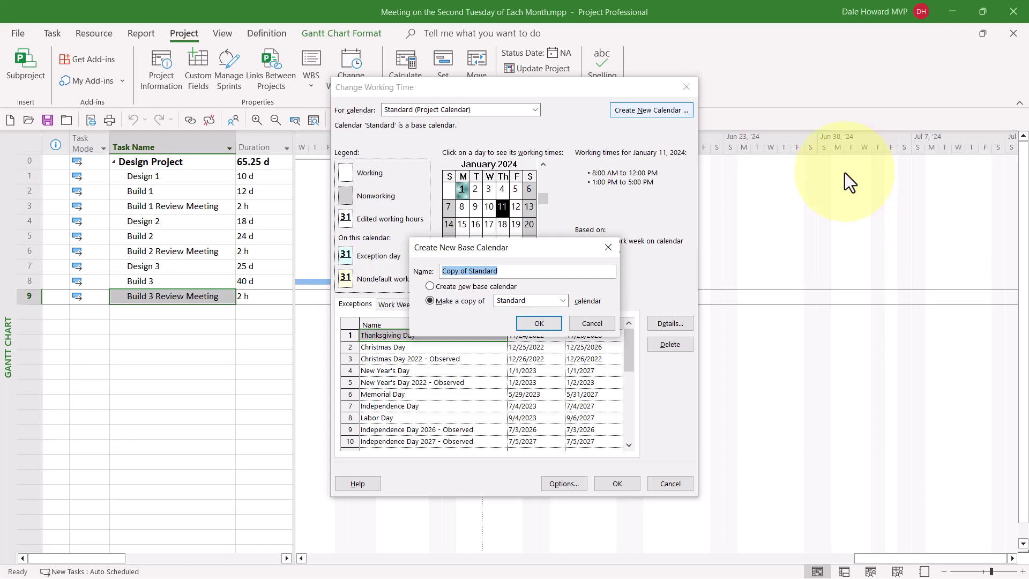
pyautogui.click(430, 286)
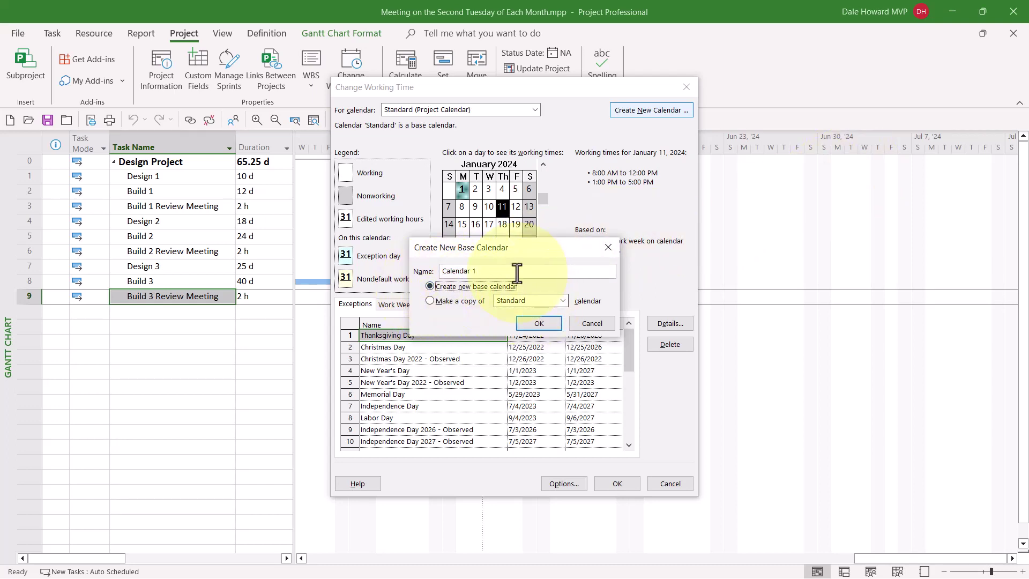
pyautogui.moveTo(517, 273); pyautogui.dragTo(438, 272)
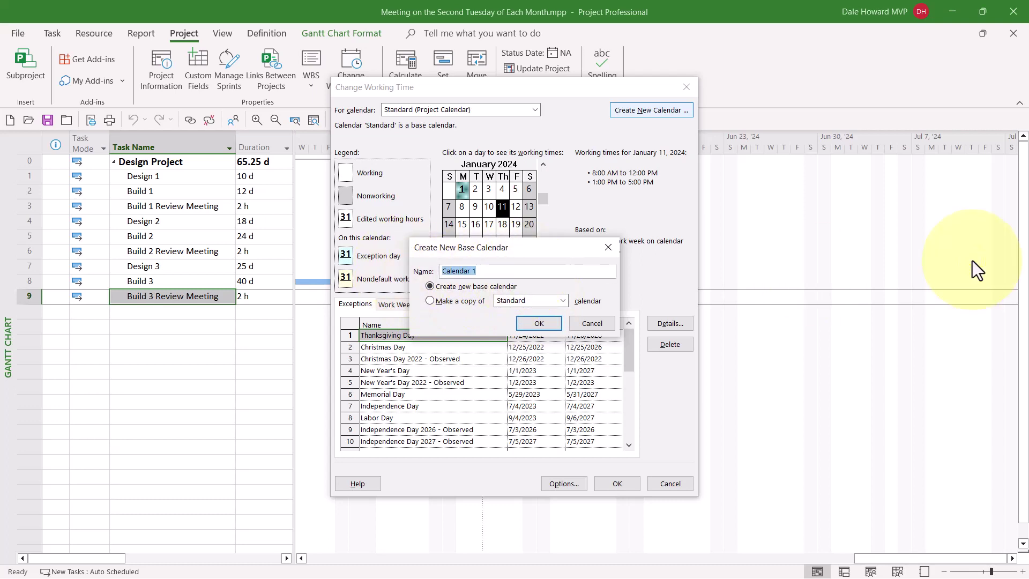
pyautogui.write('Second Tuesday of Each Month')
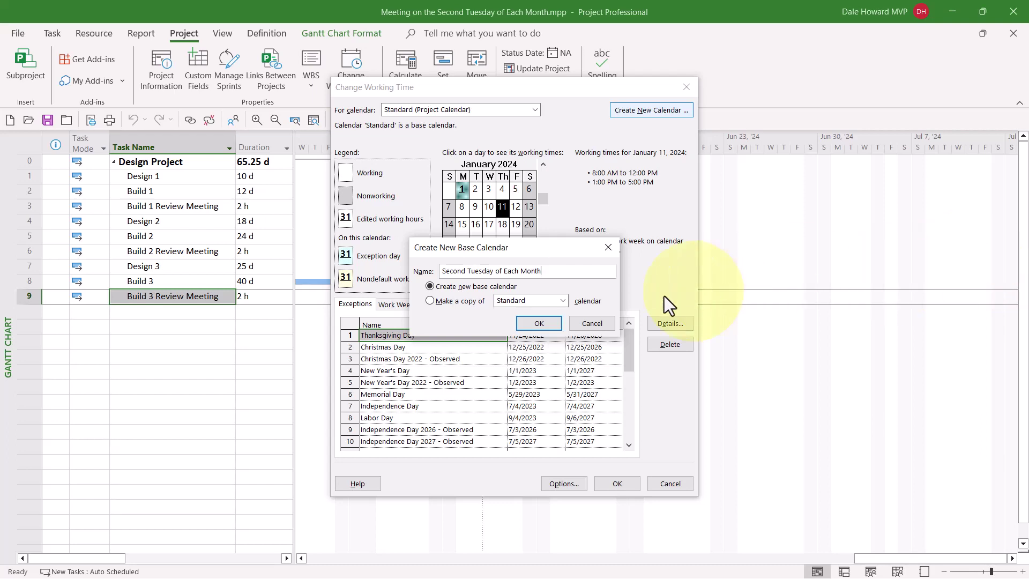
# Confirm the new calendar and select its [Default] work week under Work Weeks.
pyautogui.click(546, 326)
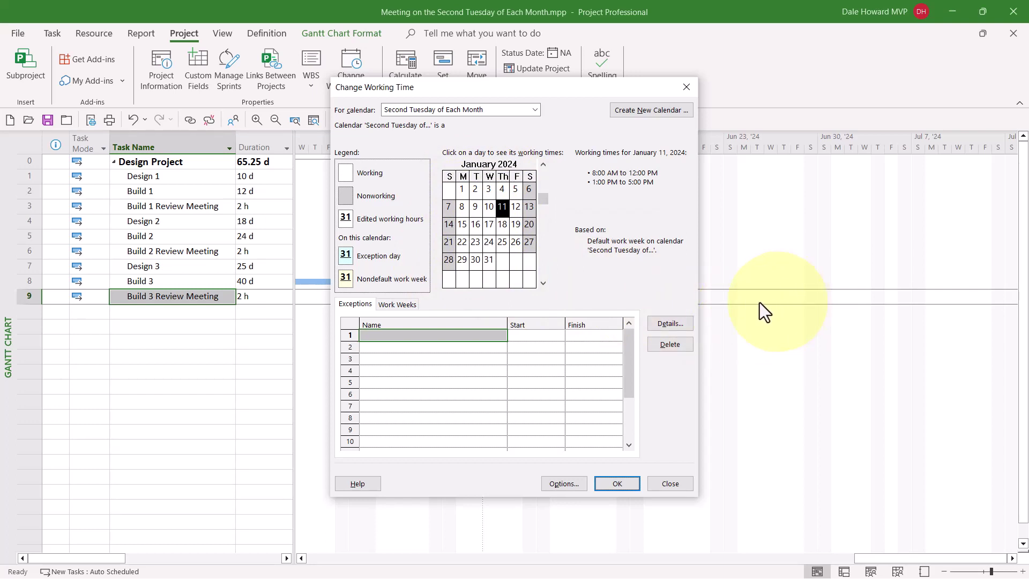
pyautogui.click(392, 304)
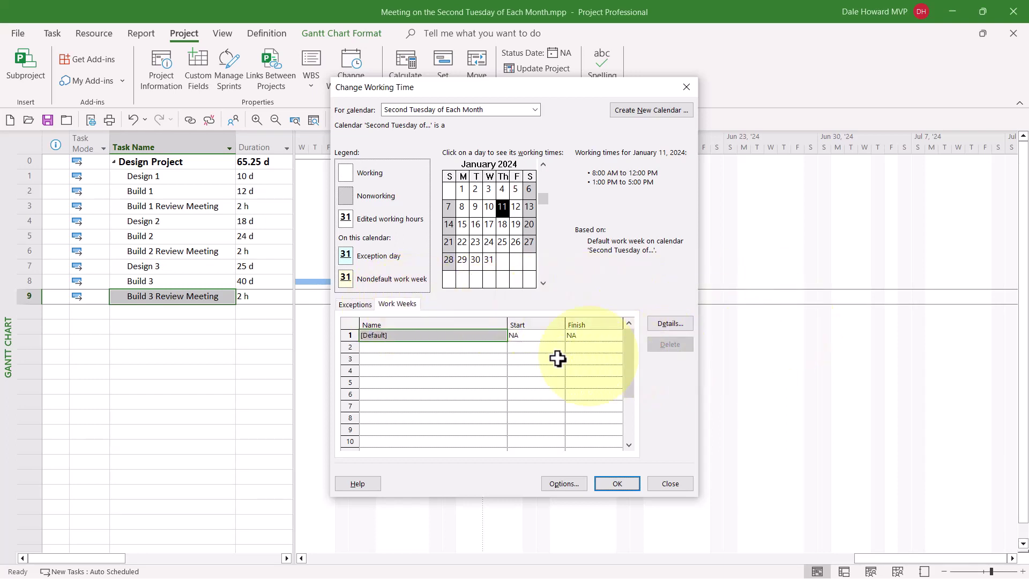
pyautogui.click(446, 333)
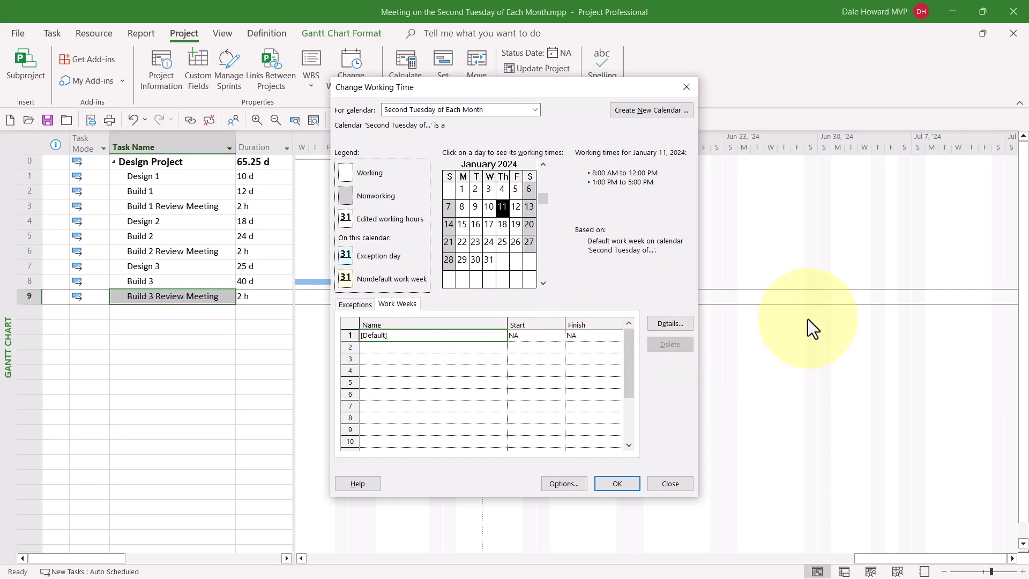
# In the [Default] work week details, make Monday and Wednesday through Friday nonworking time.
pyautogui.click(670, 323)
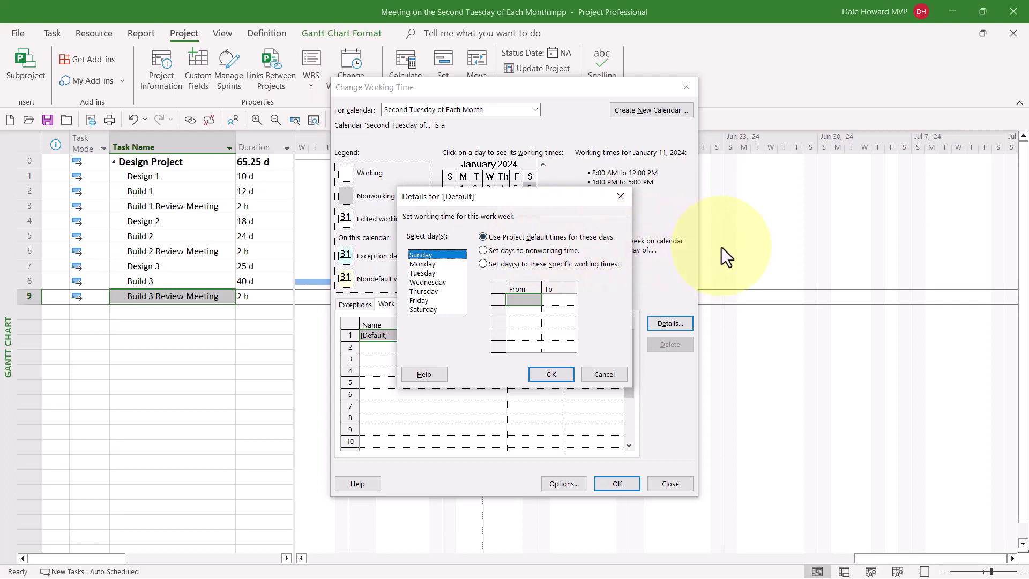
pyautogui.click(424, 310)
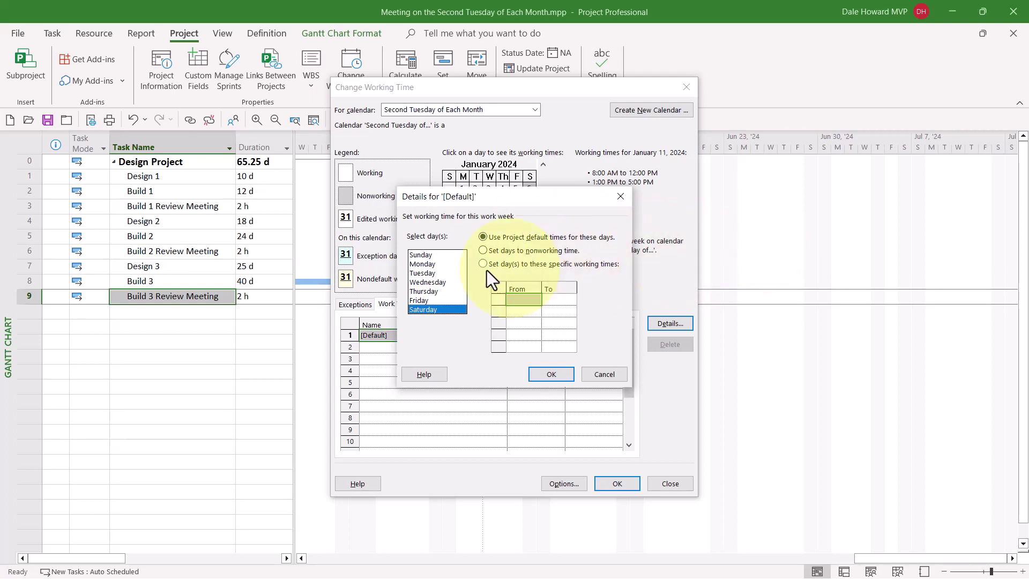
pyautogui.click(417, 265)
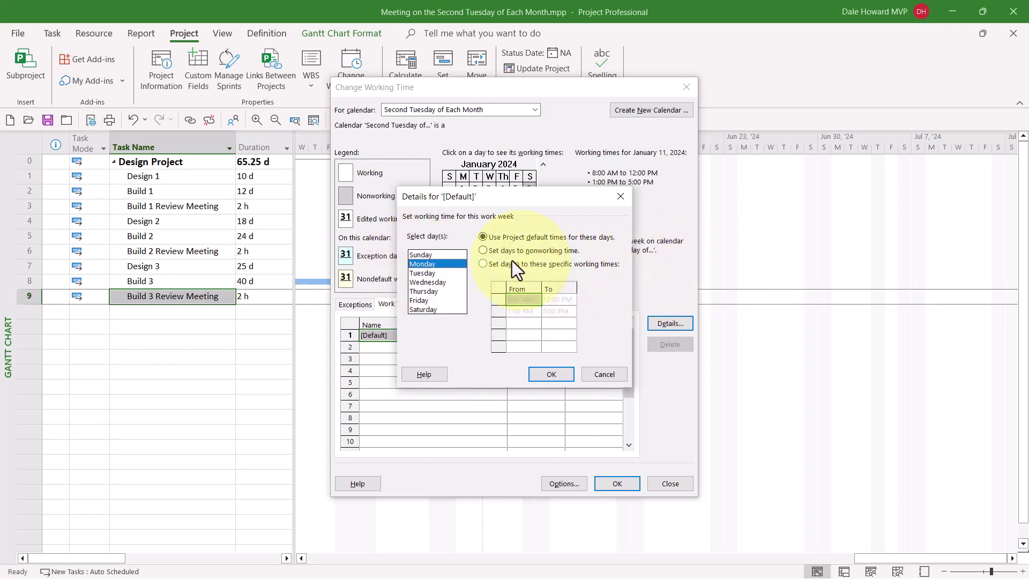
pyautogui.click(483, 250)
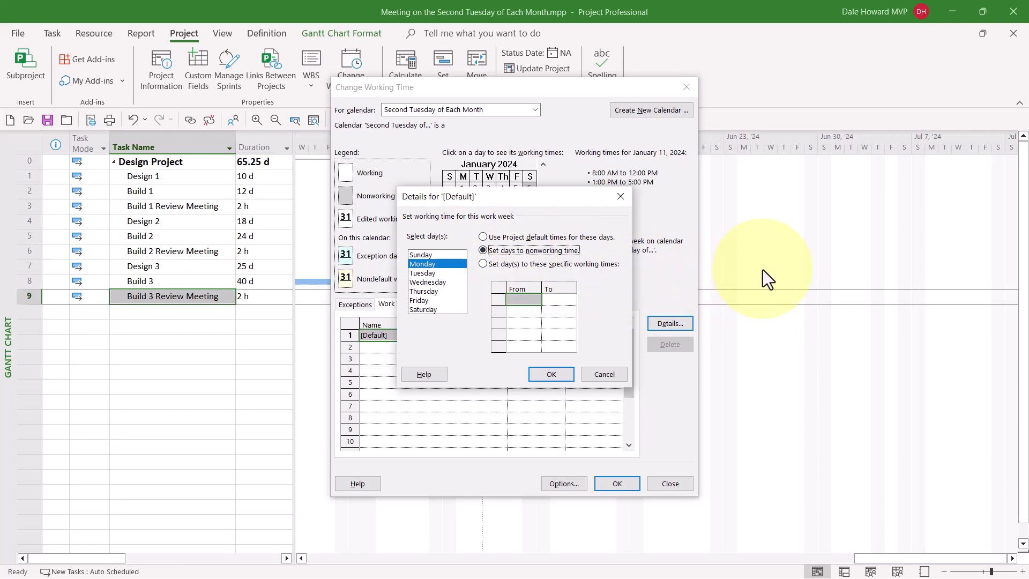
pyautogui.click(444, 282)
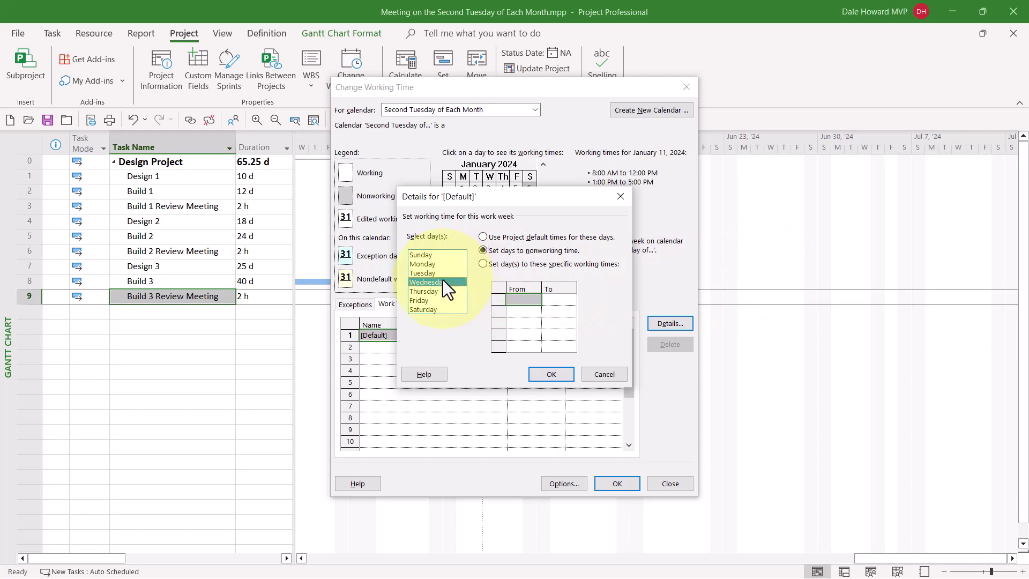
pyautogui.moveTo(442, 294); pyautogui.dragTo(442, 301)
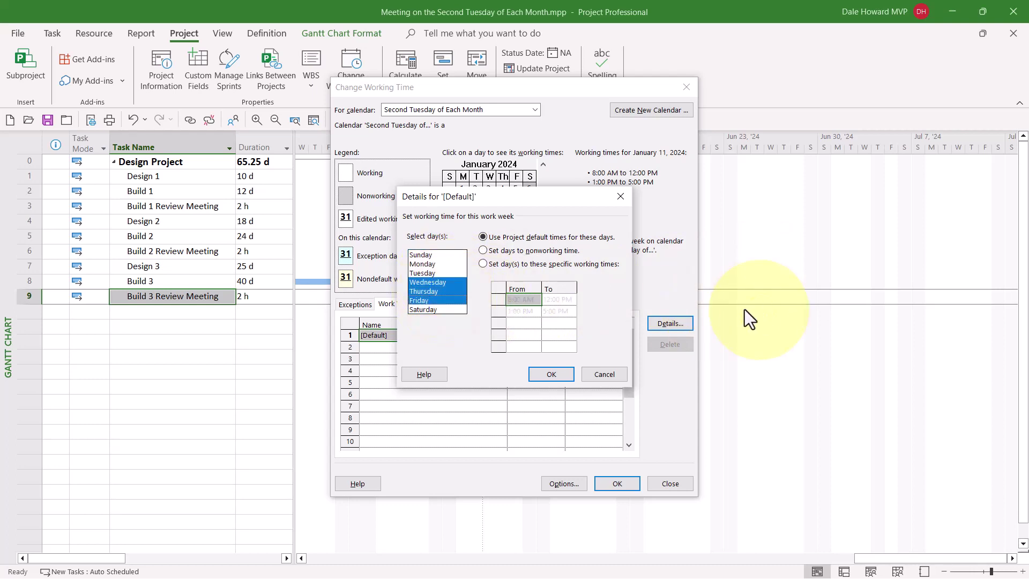
pyautogui.click(541, 252)
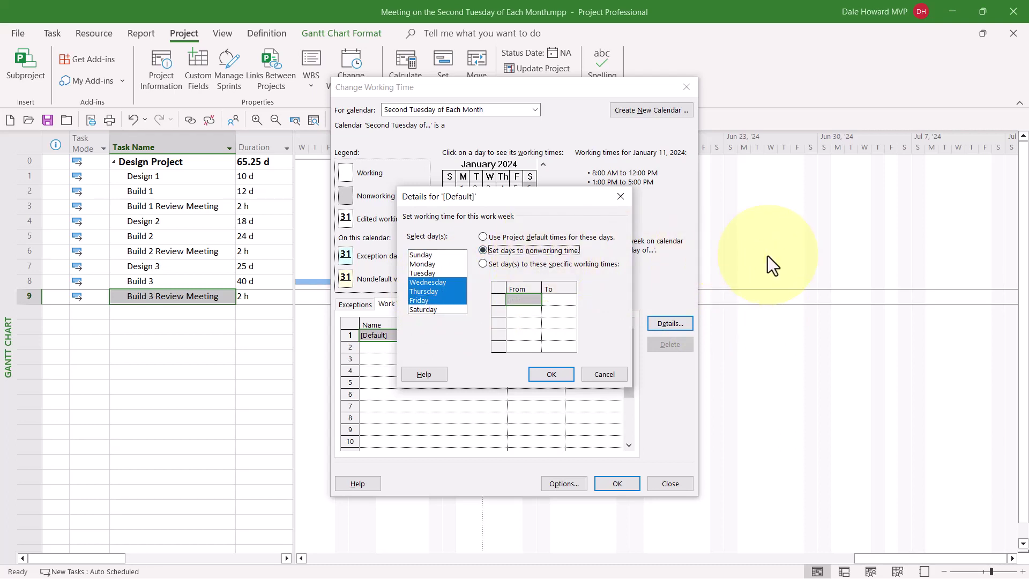
# Apply the work-week change so only Tuesdays remain working days.
pyautogui.click(538, 375)
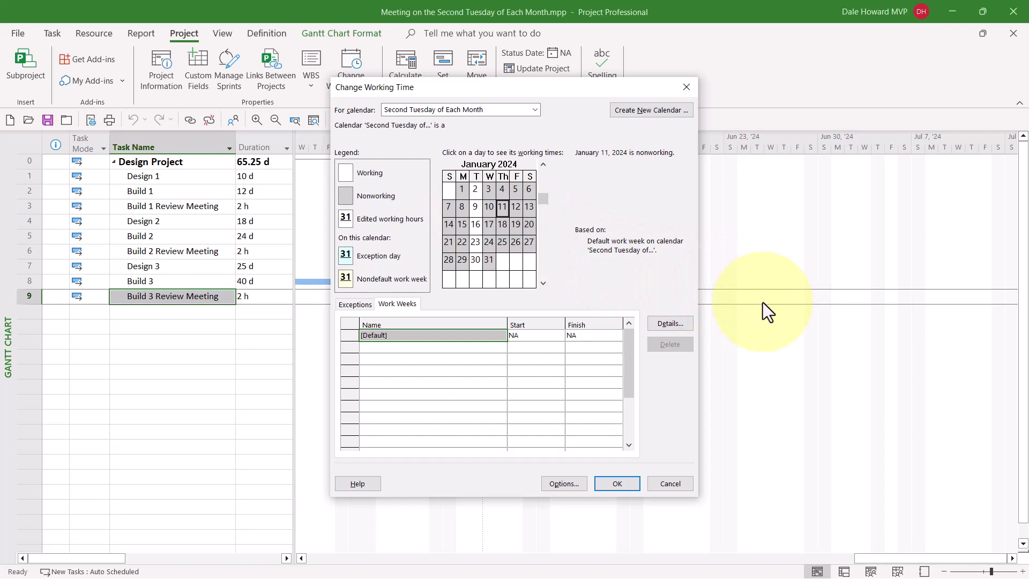
# Add a 'First Tuesday' exception for January 2, 2024 in the Exceptions list.
pyautogui.click(356, 305)
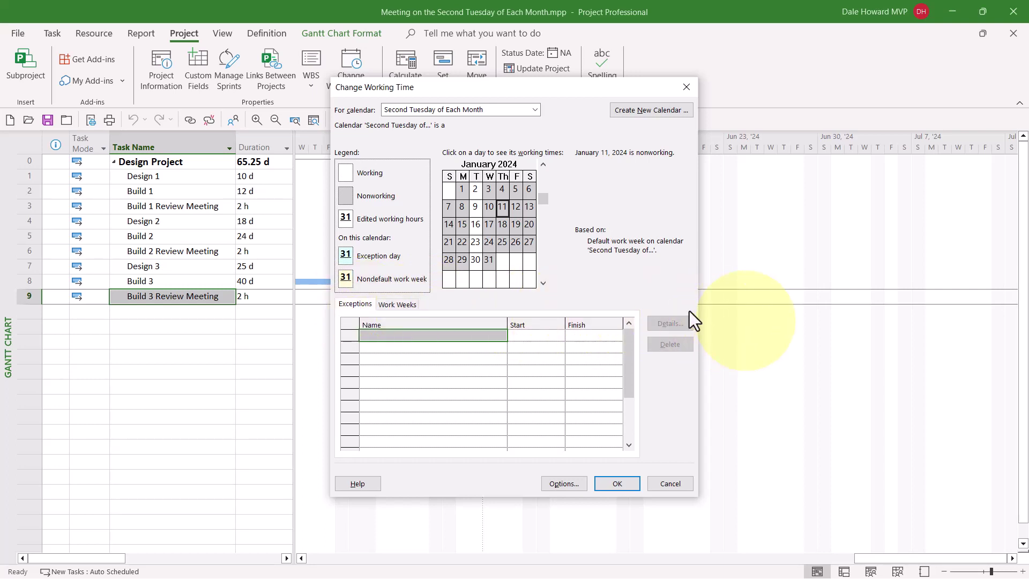
pyautogui.click(478, 192)
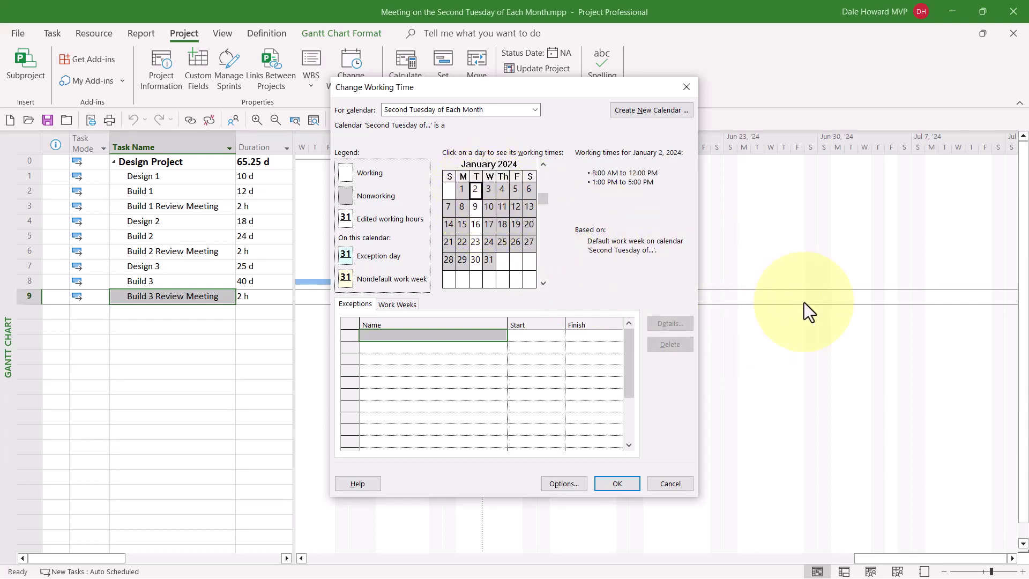
pyautogui.click(443, 334)
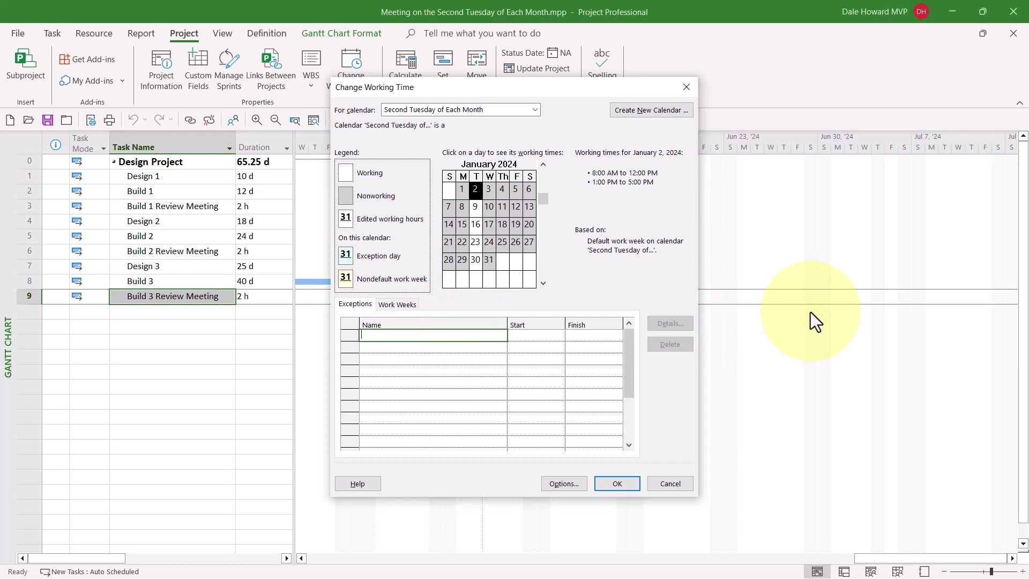
pyautogui.write('First Tuesday')
pyautogui.press('Return')
pyautogui.press('Tab')
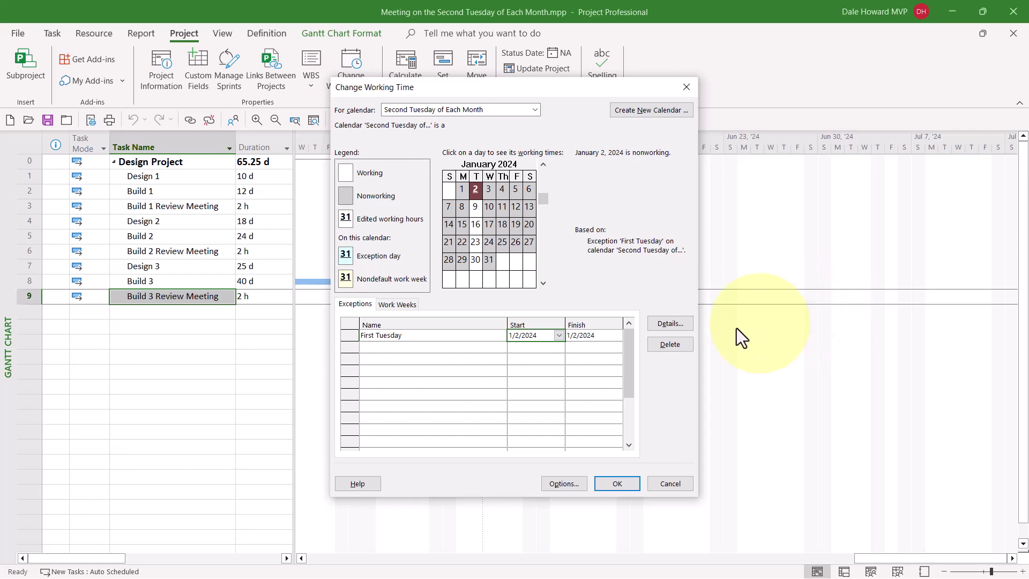
# Make First Tuesday recur monthly on the first Tuesday for 25 occurrences, then pick January 16, 2024.
pyautogui.click(671, 324)
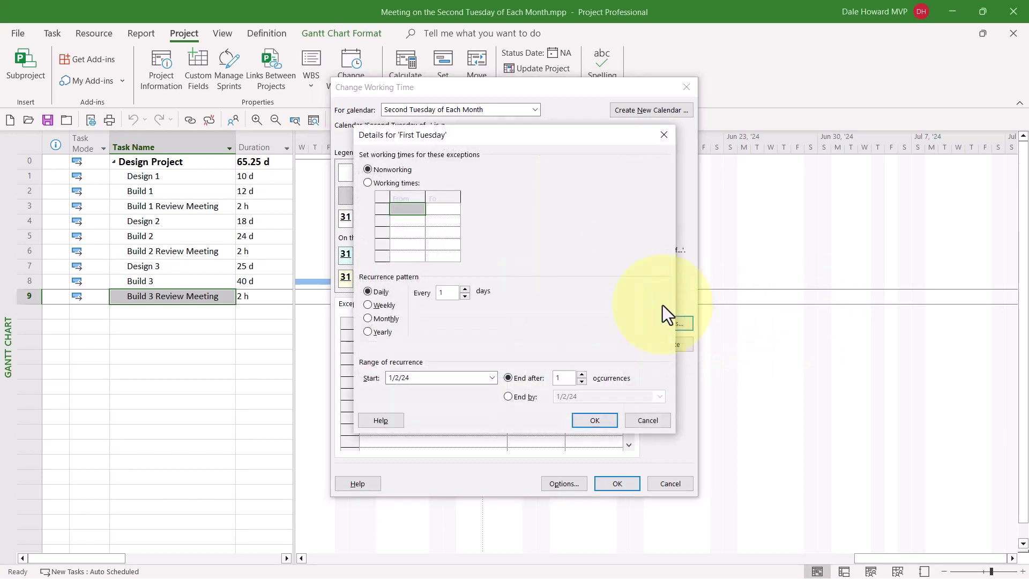
pyautogui.click(379, 317)
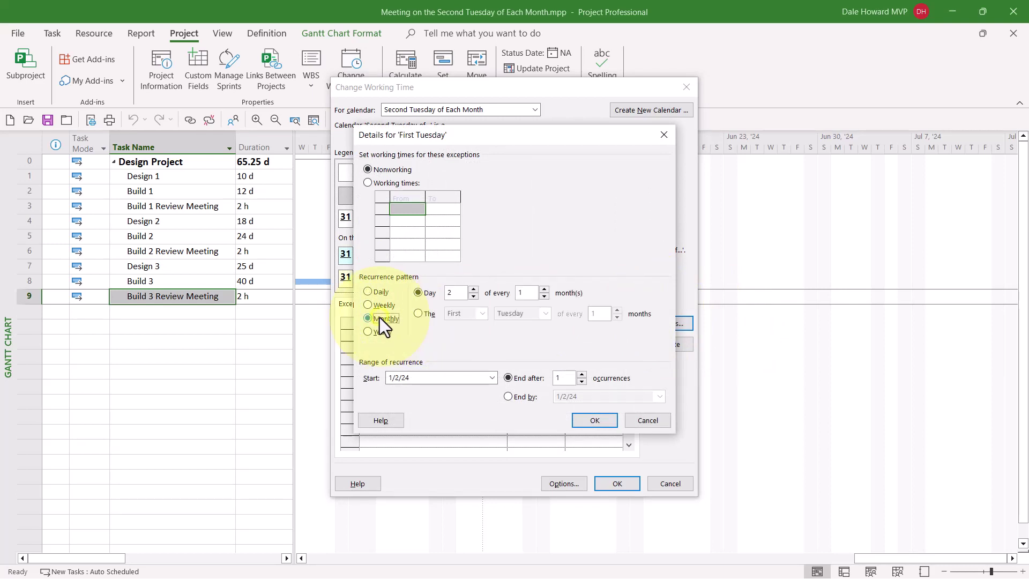
pyautogui.click(417, 313)
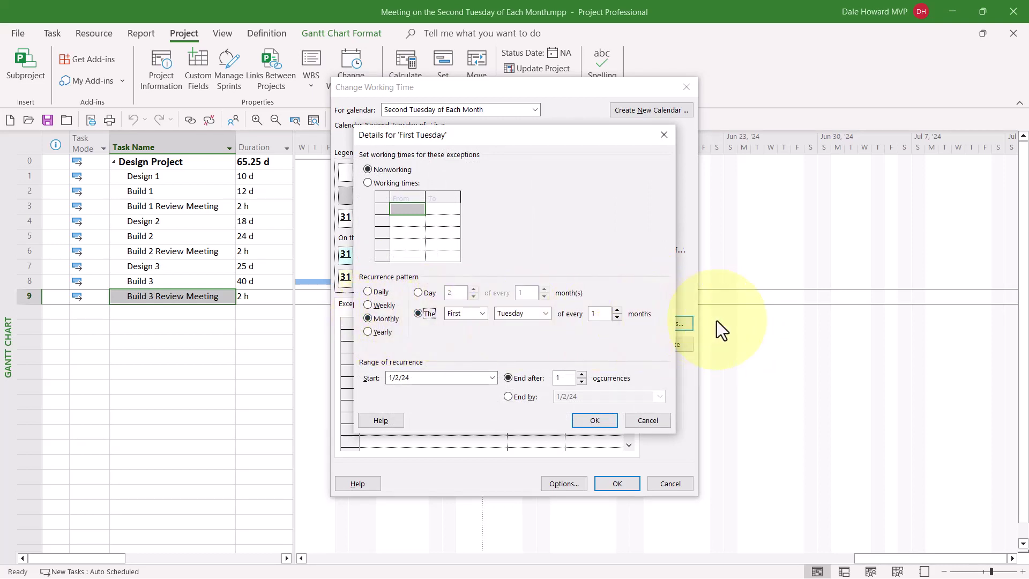
pyautogui.doubleClick(558, 378)
pyautogui.write('25')
pyautogui.click(595, 420)
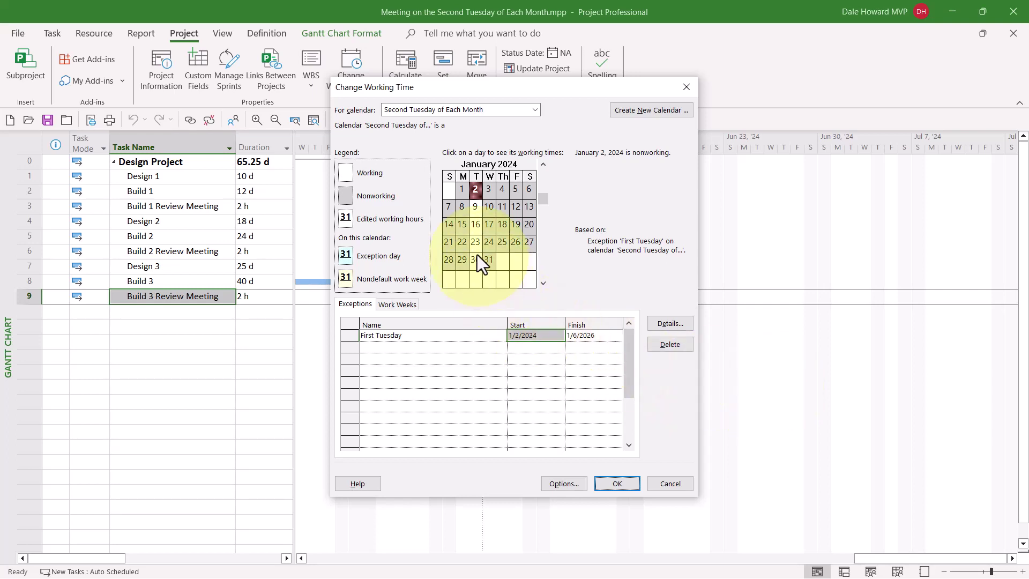
pyautogui.click(480, 226)
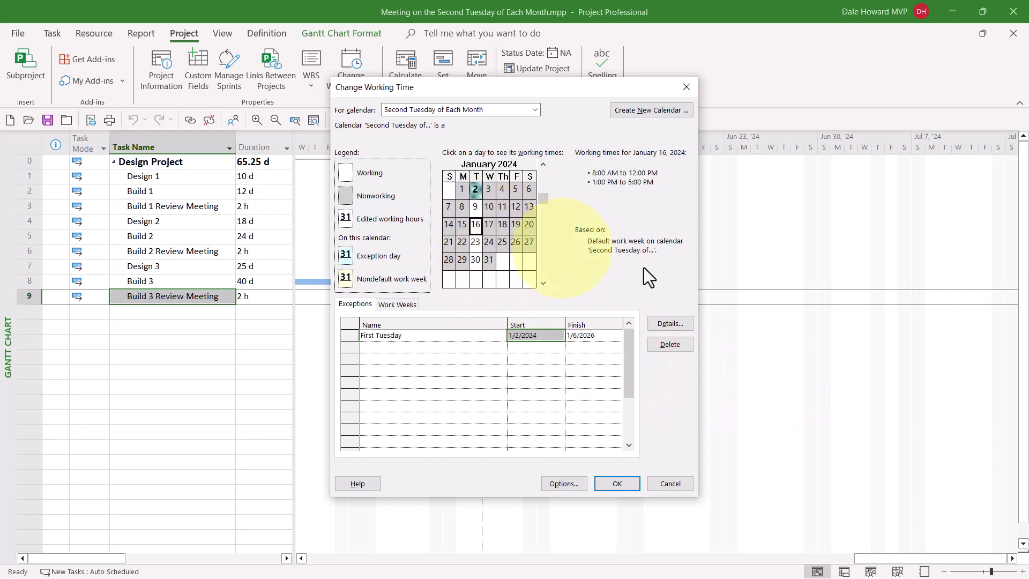
# Add a 'Third Tuesday' exception in row 2 starting January 16, 2024.
pyautogui.click(426, 350)
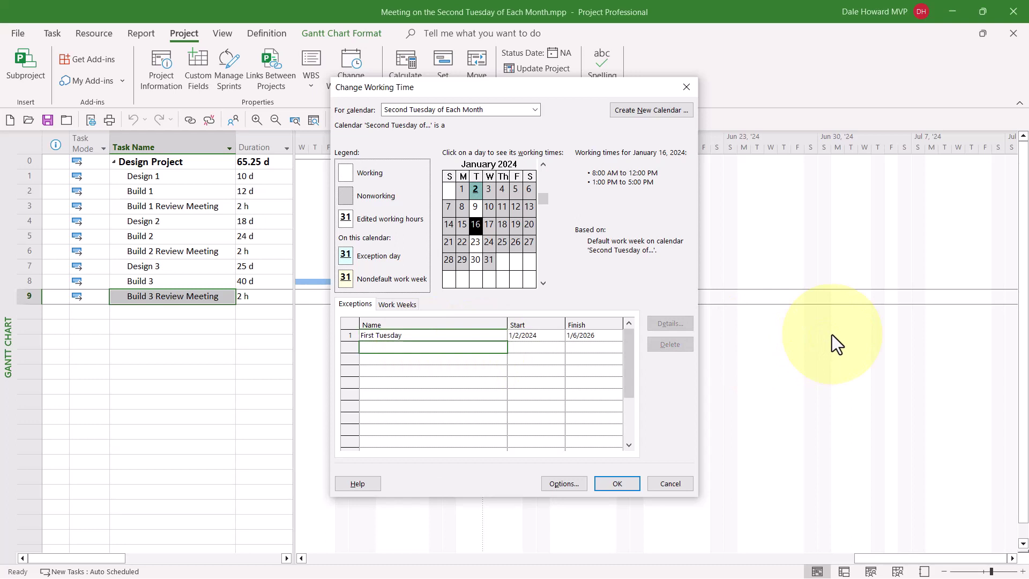
pyautogui.write('Third Tuesday')
pyautogui.press('Return')
pyautogui.press('Tab')
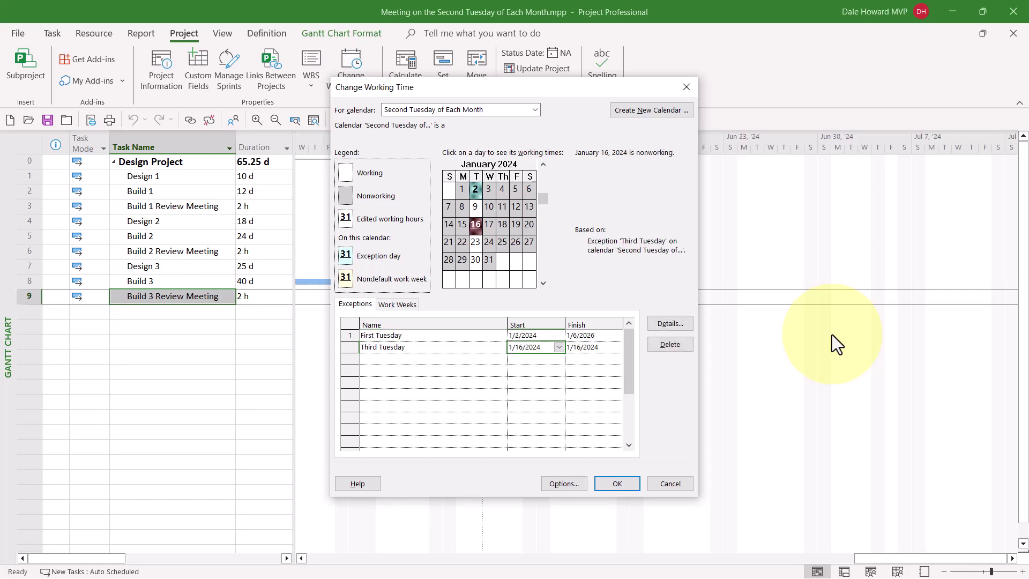
# Set Third Tuesday to recur monthly on the third Tuesday, ending after 25 occurrences.
pyautogui.click(683, 323)
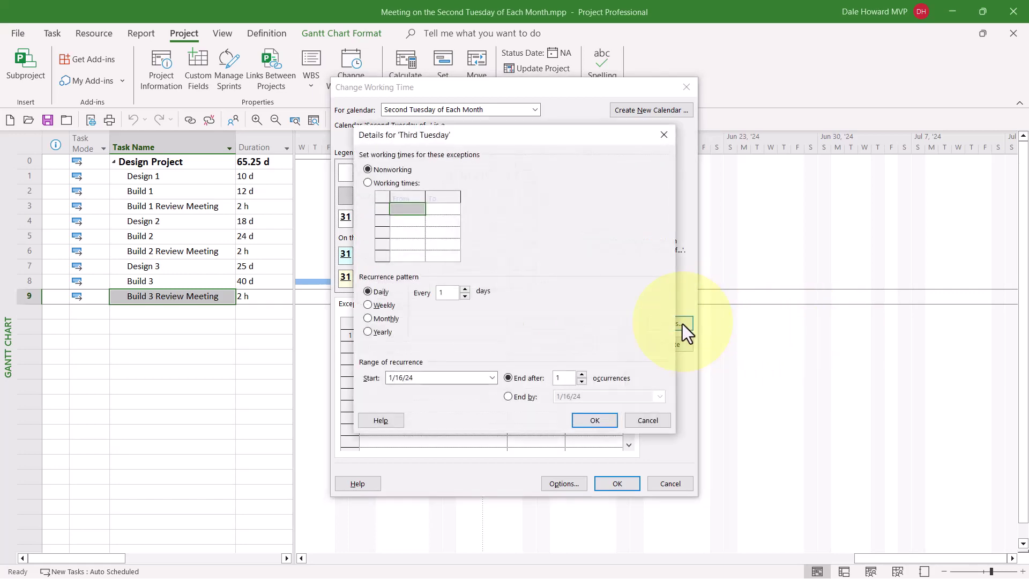
pyautogui.click(385, 318)
pyautogui.click(419, 314)
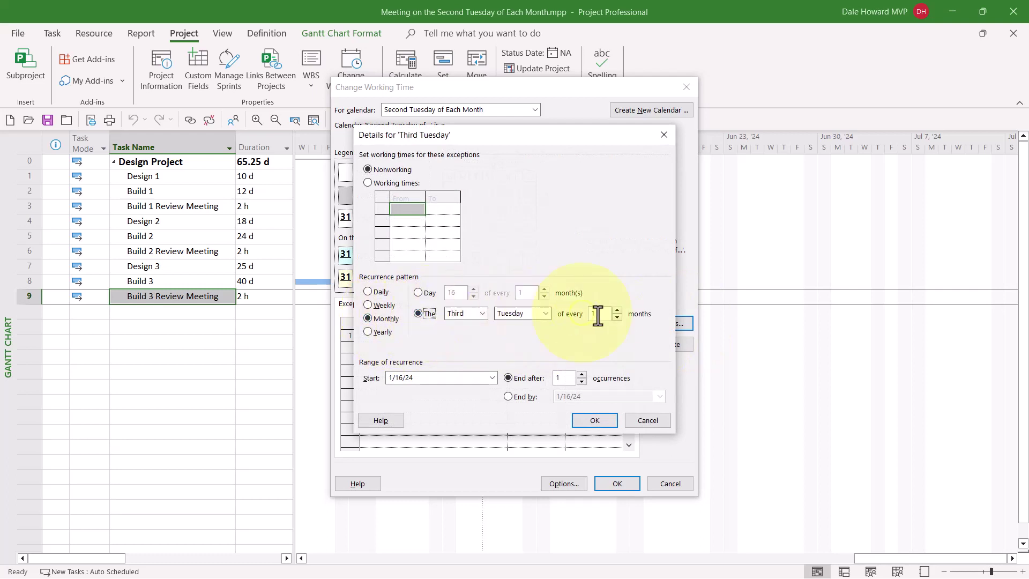
pyautogui.doubleClick(558, 377)
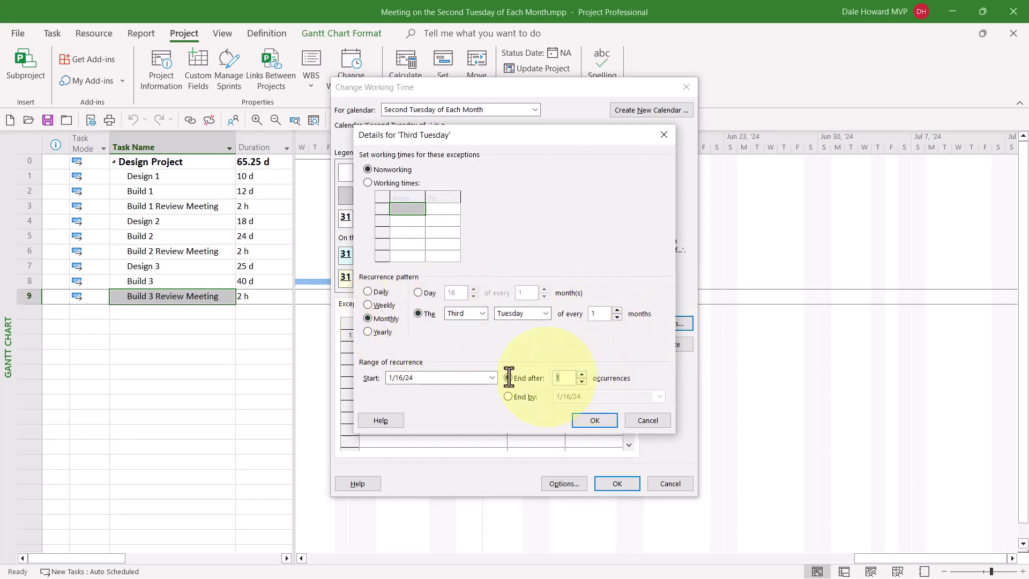
pyautogui.write('25')
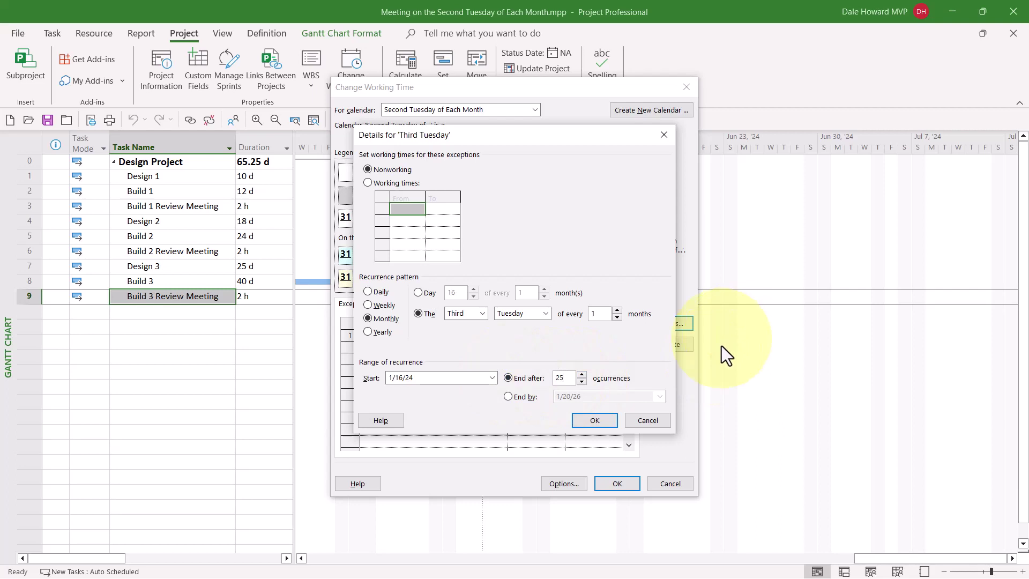
pyautogui.click(595, 421)
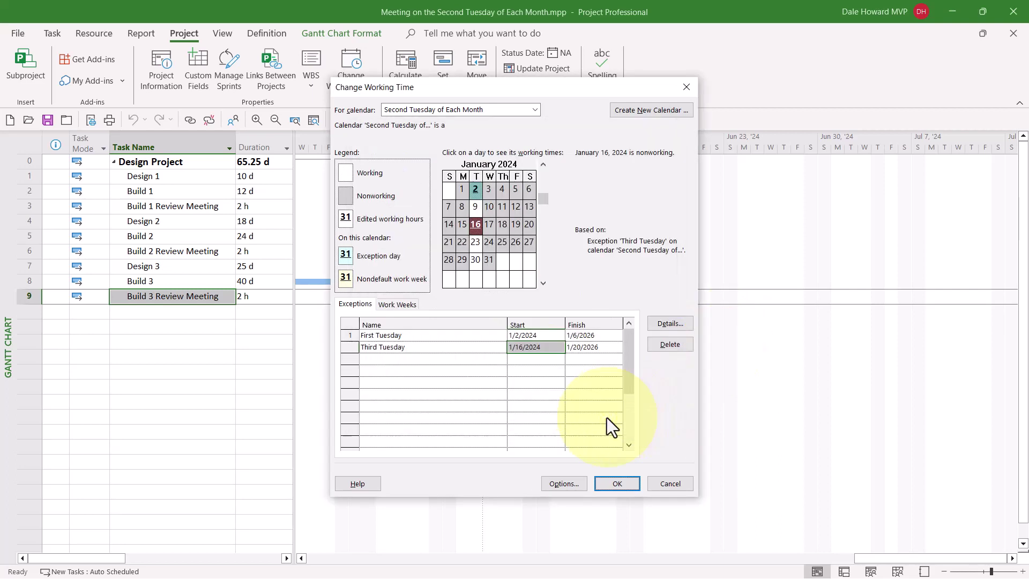
# Add a 'Fourth Tuesday' exception in row 3 starting January 23, 2024.
pyautogui.click(474, 247)
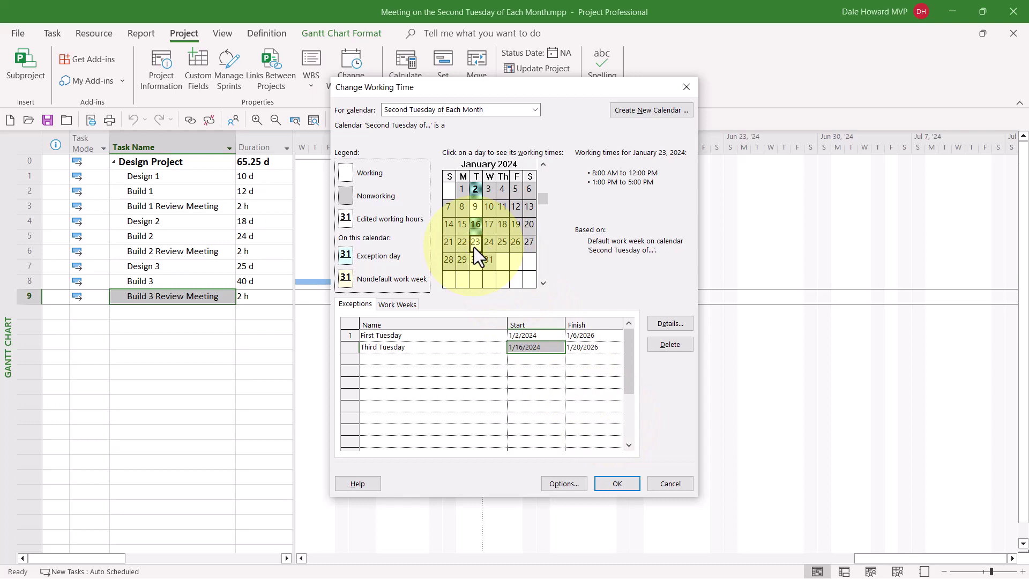
pyautogui.click(424, 359)
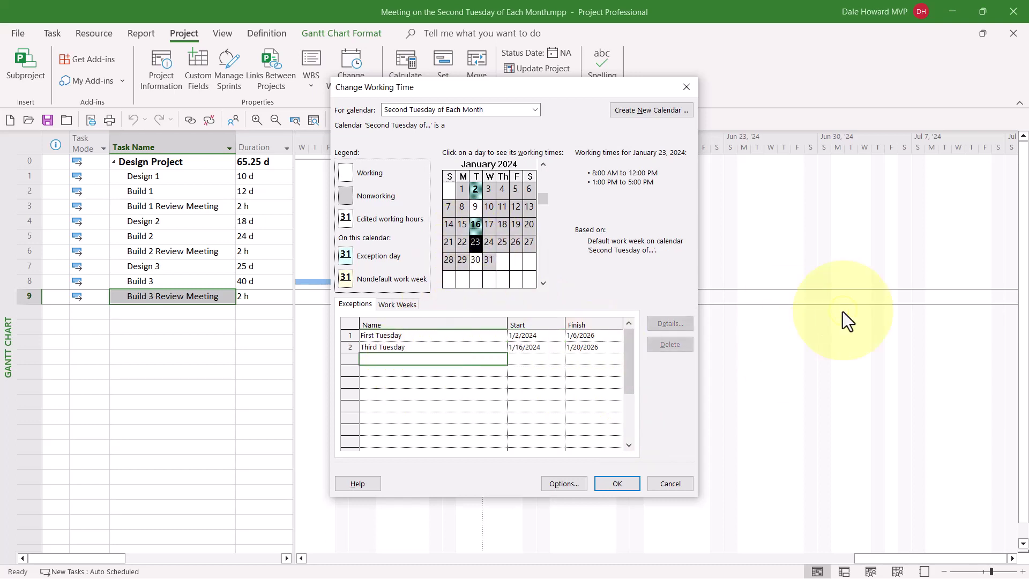
pyautogui.write('Fourth Tuesday')
pyautogui.press('Return')
pyautogui.press('Tab')
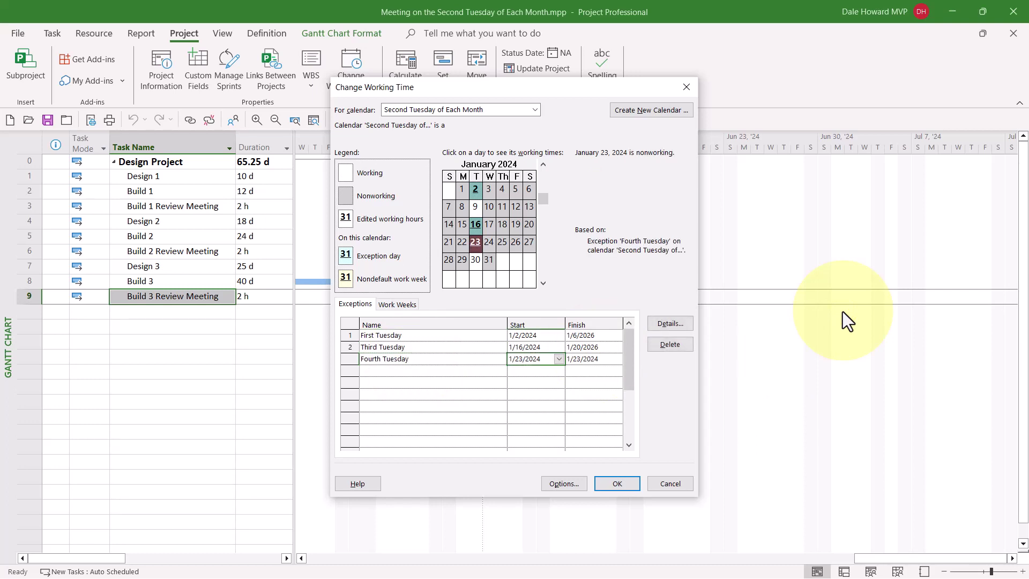
# Set Fourth Tuesday to recur monthly on the fourth Tuesday, ending after 25 occurrences.
pyautogui.click(666, 327)
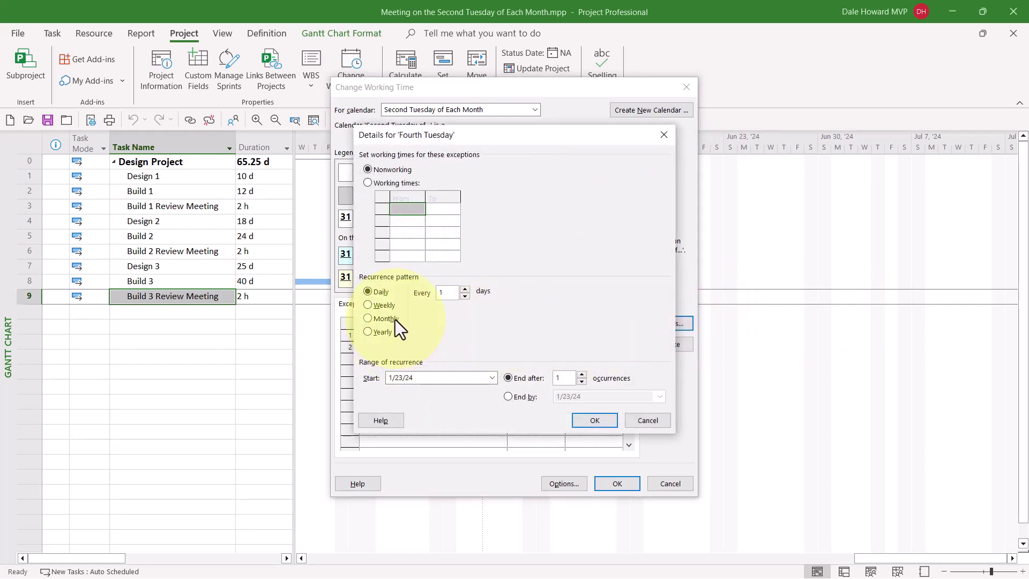
pyautogui.click(395, 320)
pyautogui.click(434, 316)
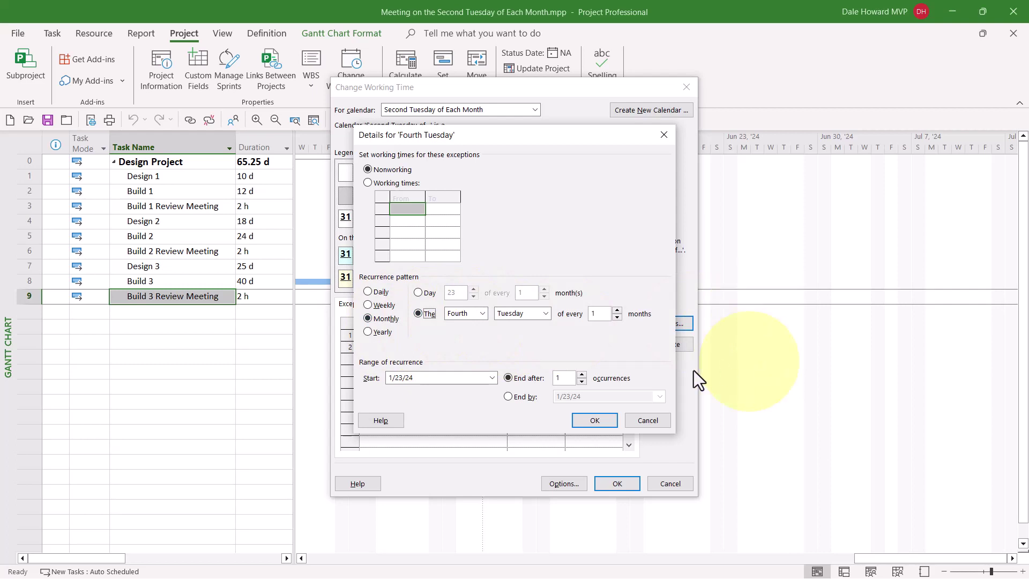
pyautogui.doubleClick(569, 379)
pyautogui.write('25')
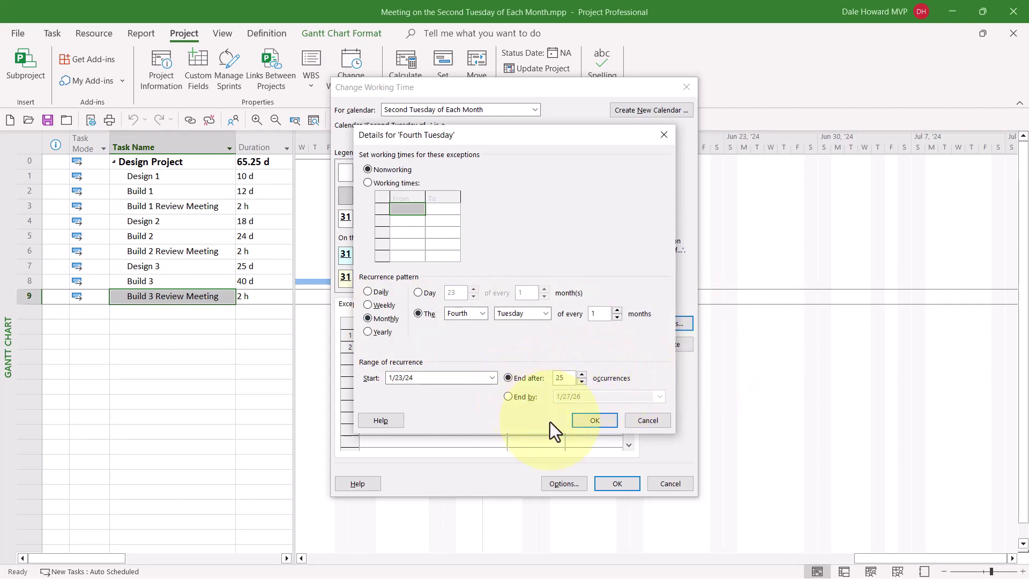
pyautogui.click(588, 420)
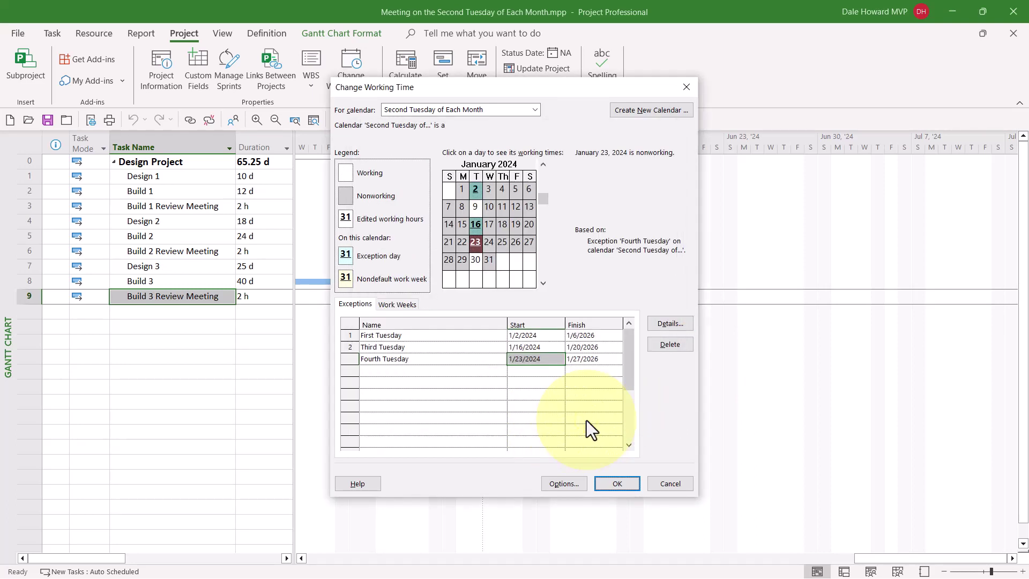
# Add a 'Fifth Tuesday' exception in row 4 starting January 30, 2024.
pyautogui.click(477, 260)
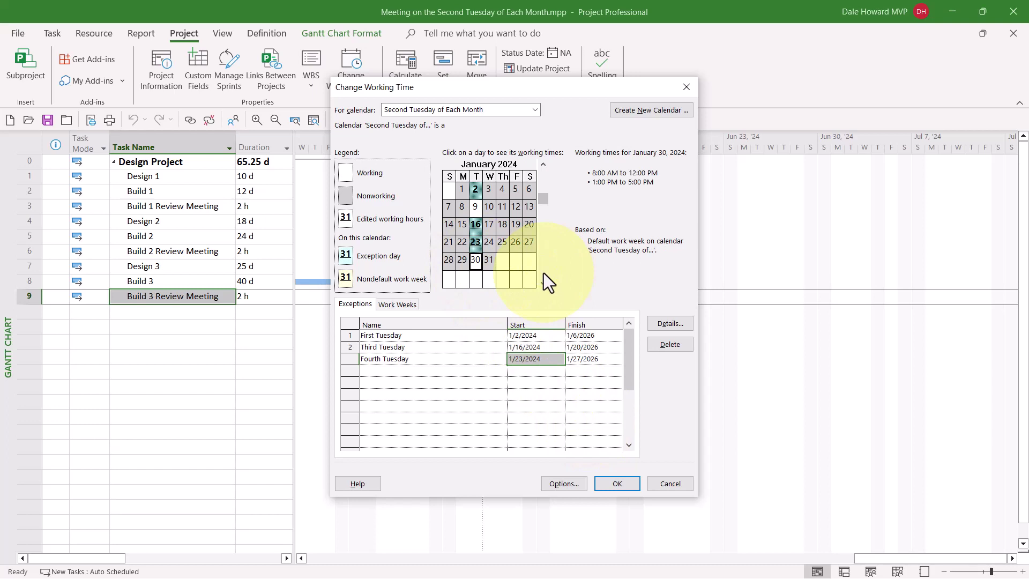
pyautogui.click(448, 371)
pyautogui.write('Fifth Tuesday')
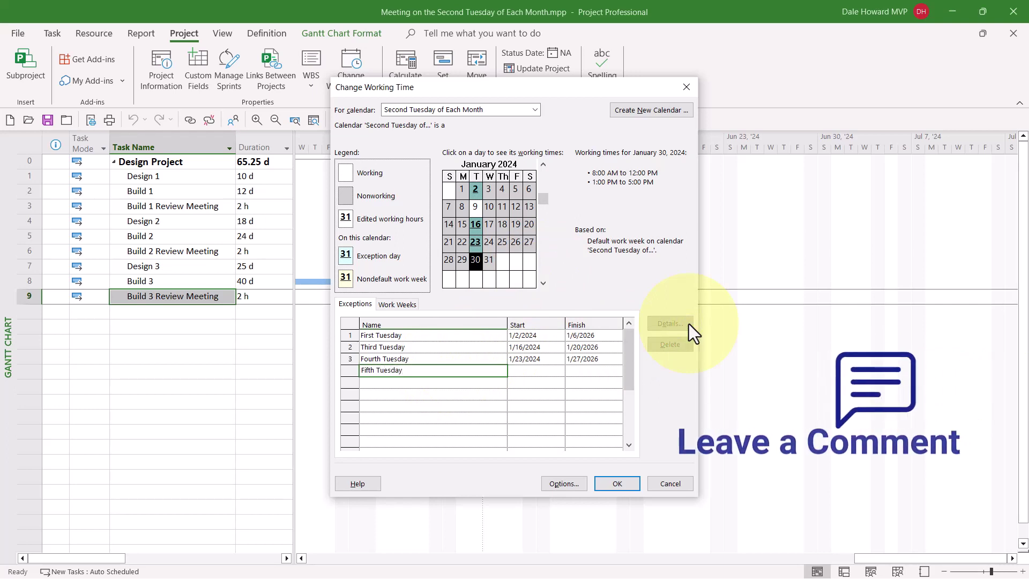
pyautogui.press('Tab')
# Set Fifth Tuesday to recur monthly on the last Tuesday, ending after 25 occurrences.
pyautogui.click(688, 325)
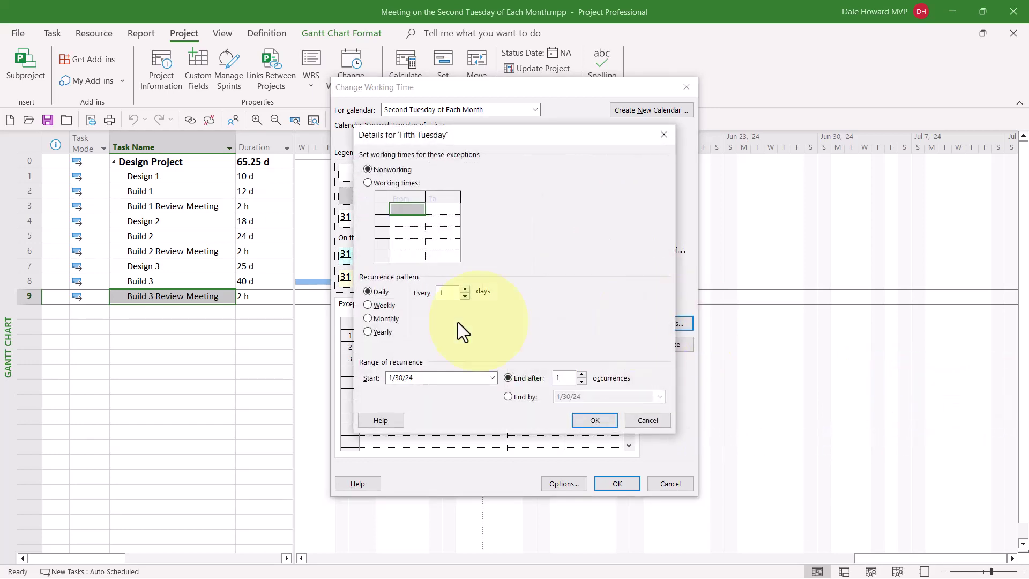
pyautogui.click(381, 320)
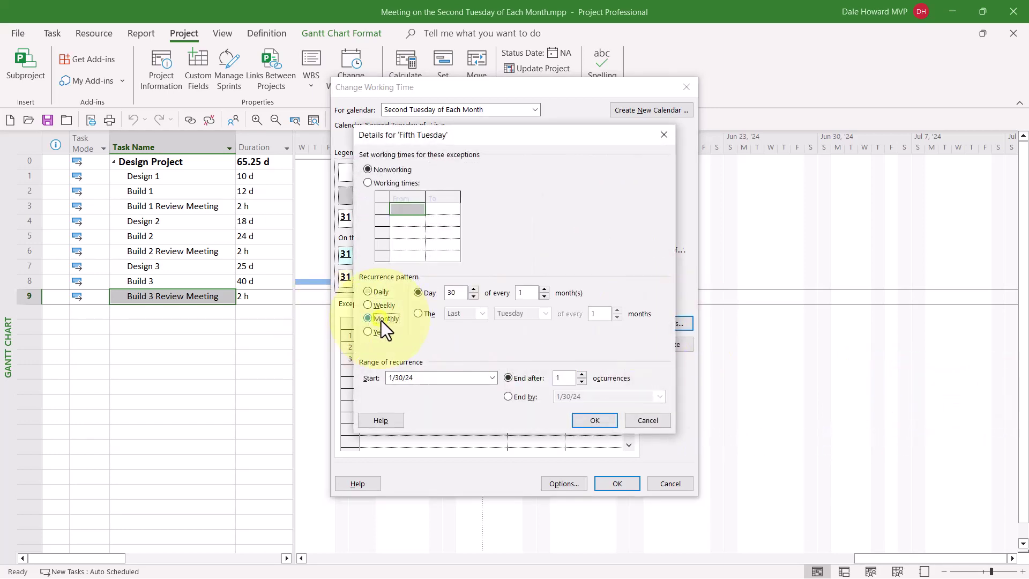
pyautogui.click(426, 312)
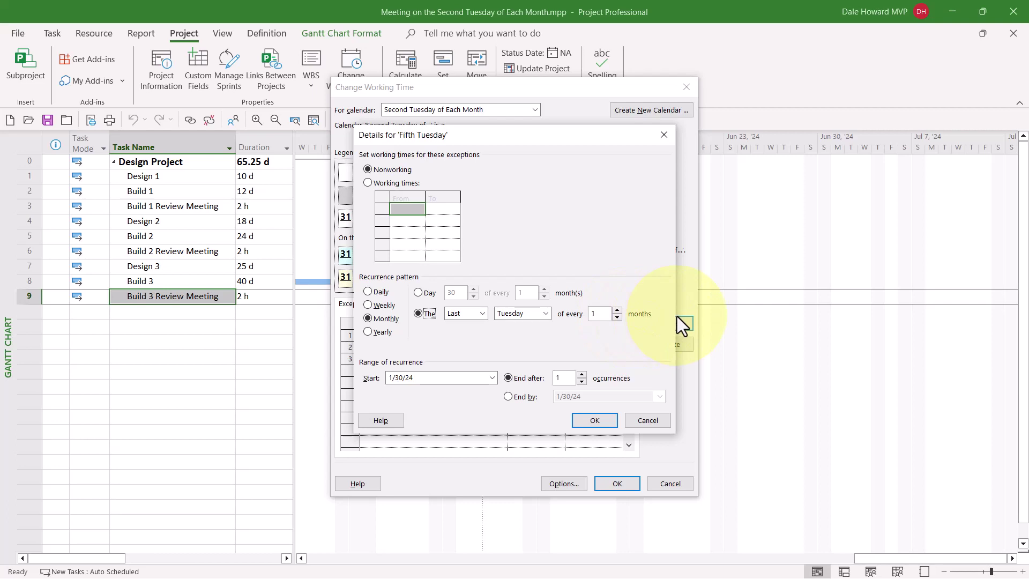
pyautogui.doubleClick(563, 379)
pyautogui.write('25')
pyautogui.click(603, 423)
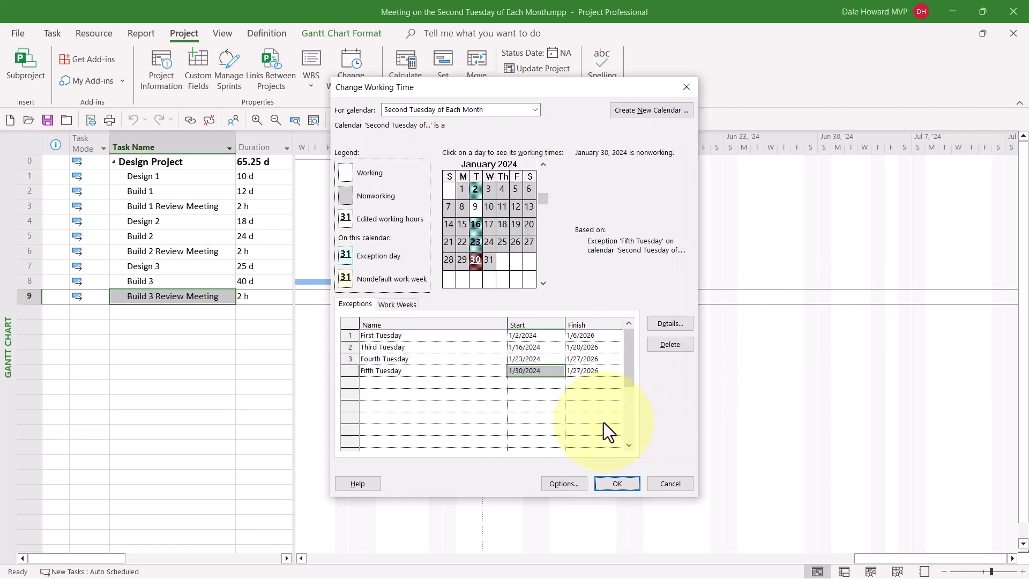
pyautogui.click(543, 282)
pyautogui.click(544, 282)
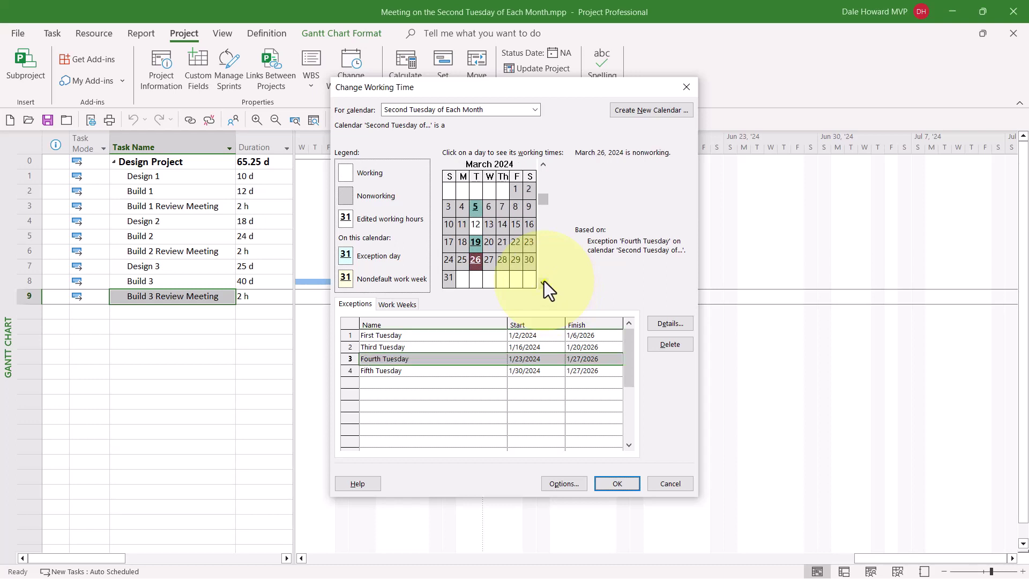
pyautogui.click(545, 281)
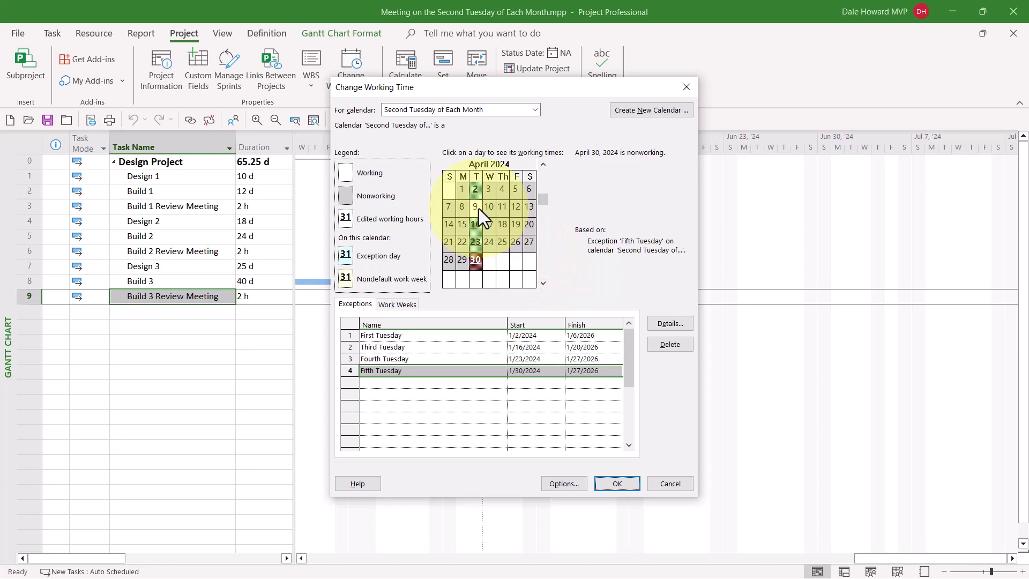
pyautogui.click(543, 284)
pyautogui.click(544, 283)
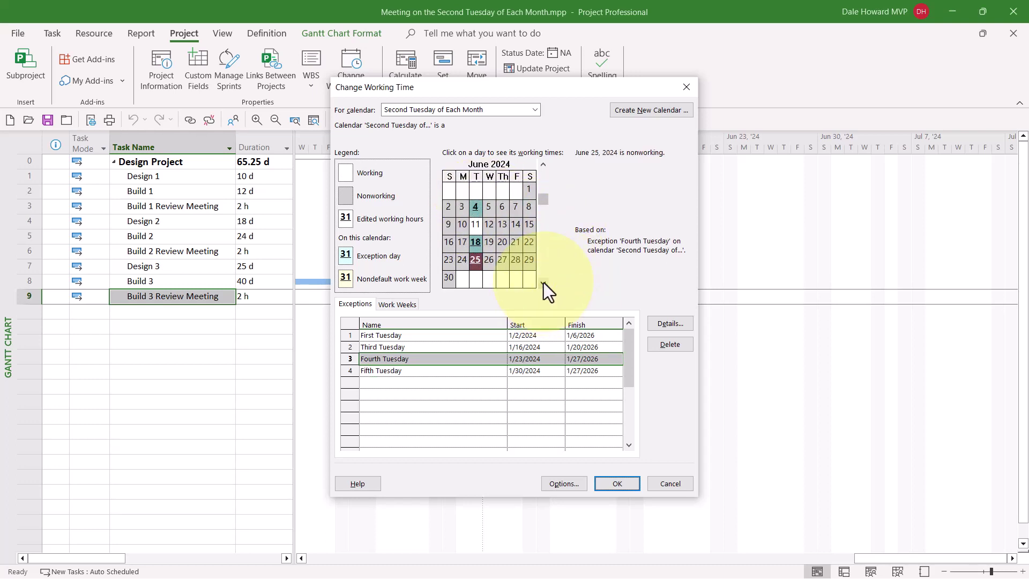
pyautogui.click(544, 282)
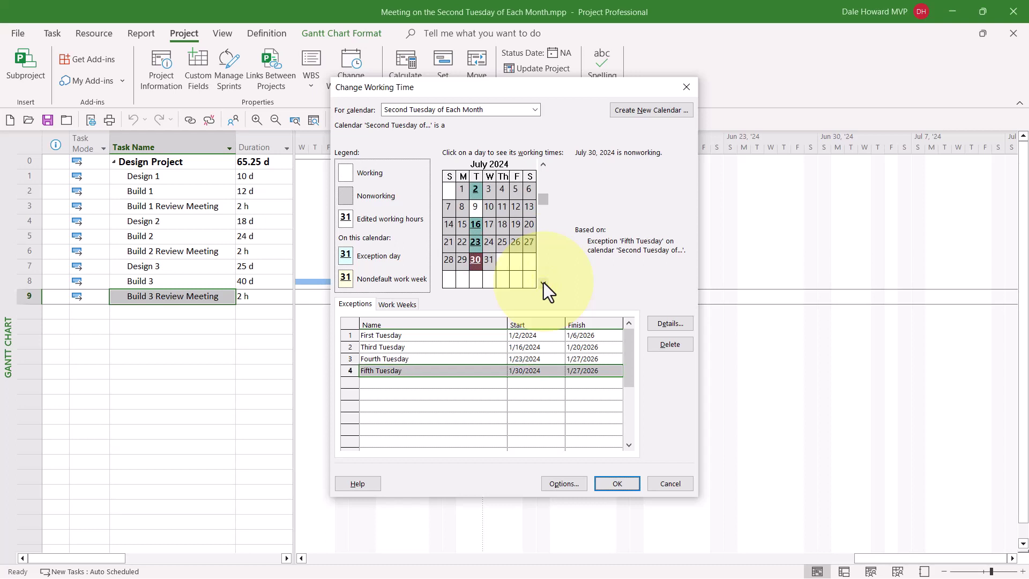
pyautogui.click(544, 282)
pyautogui.click(544, 283)
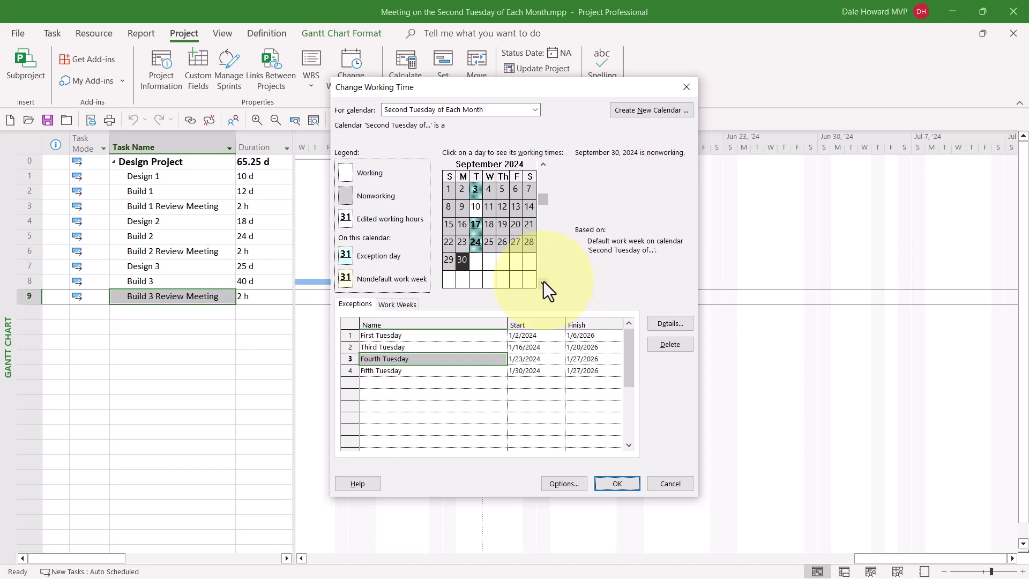
# Save the working-time changes and select the Build 1, Build 2 and Build 3 Review Meeting tasks together.
pyautogui.click(617, 483)
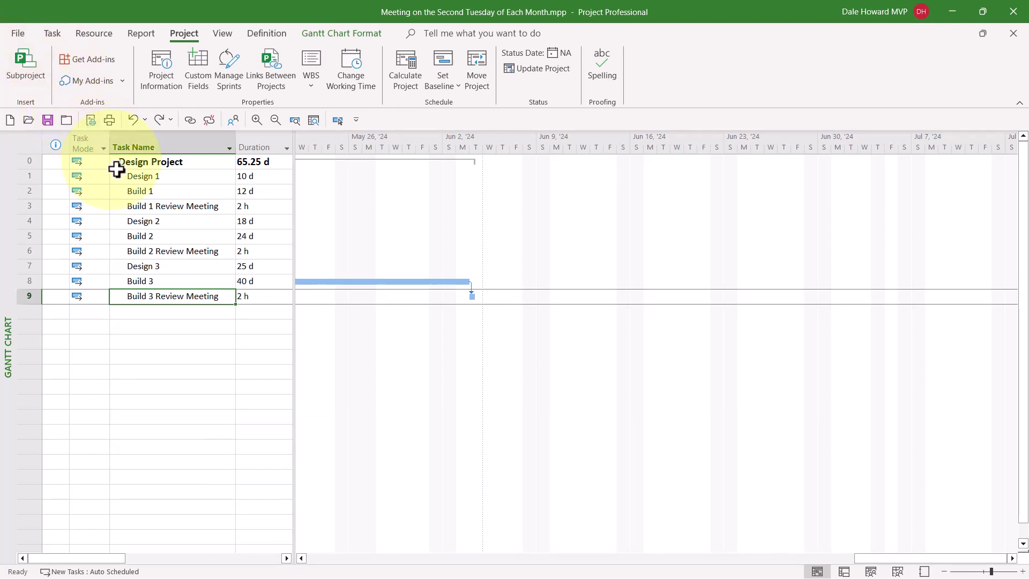
pyautogui.click(197, 207)
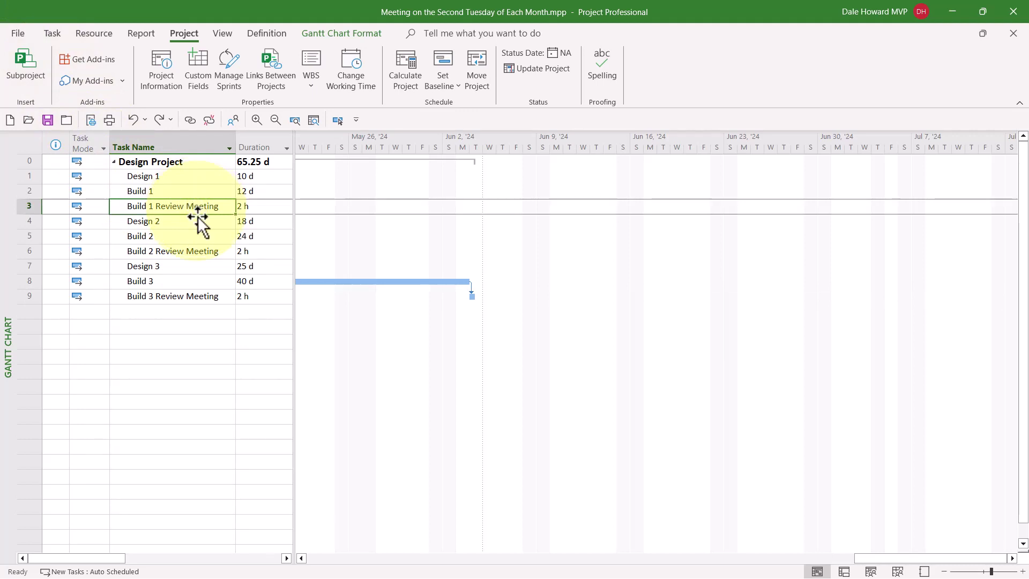
pyautogui.keyDown('ctrl'); pyautogui.click(205, 252); pyautogui.keyUp('ctrl')
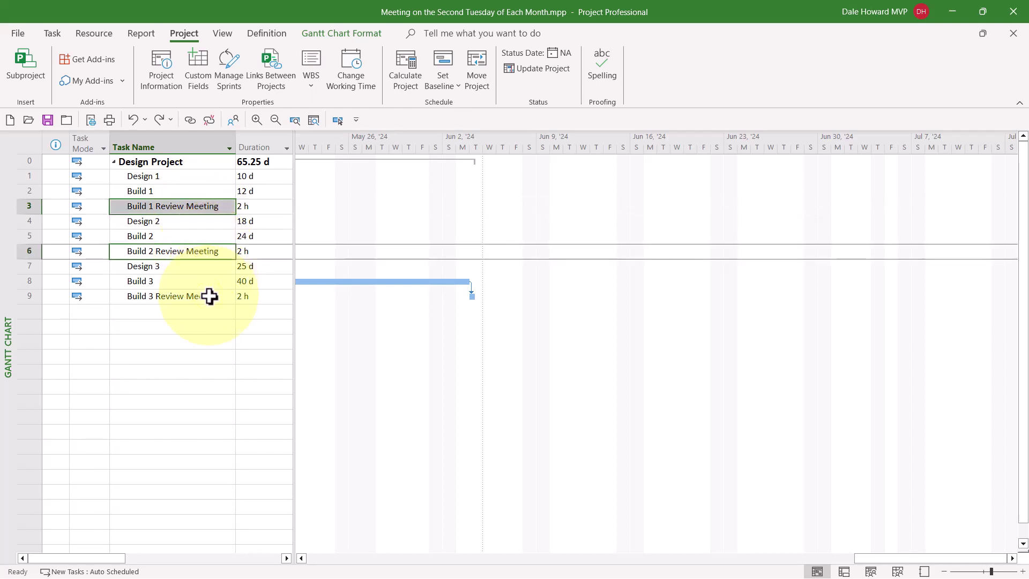
pyautogui.keyDown('ctrl'); pyautogui.click(209, 296); pyautogui.keyUp('ctrl')
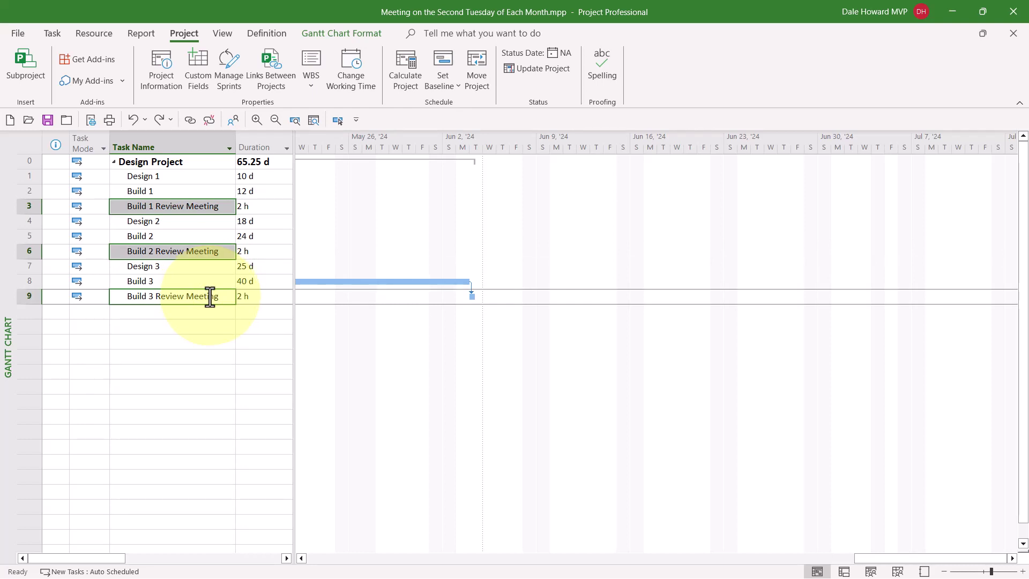
# In Multiple Task Information's Advanced settings, set the three meetings' Calendar to Second Tuesday of Each Month.
pyautogui.rightClick(210, 297)
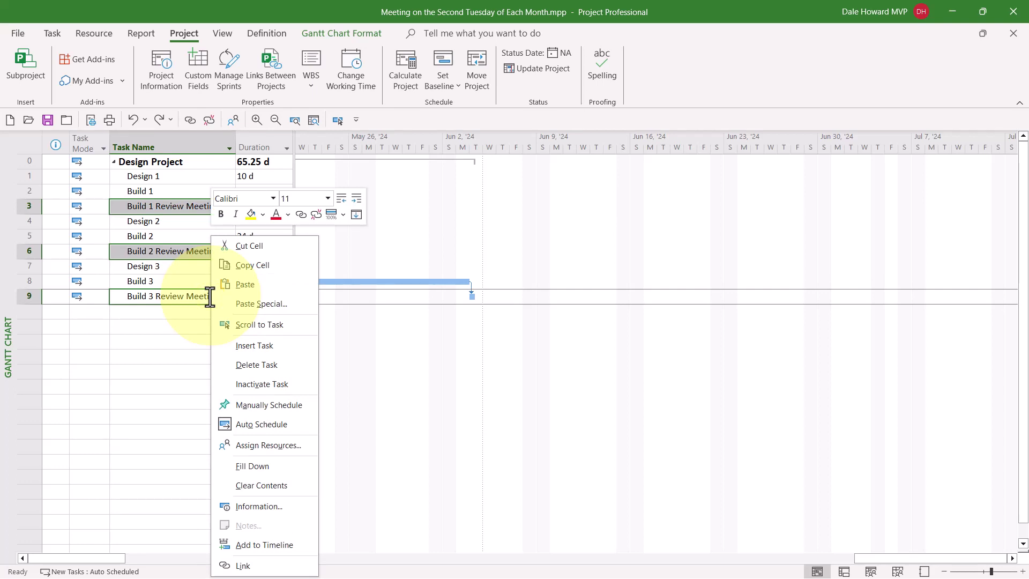
pyautogui.click(275, 505)
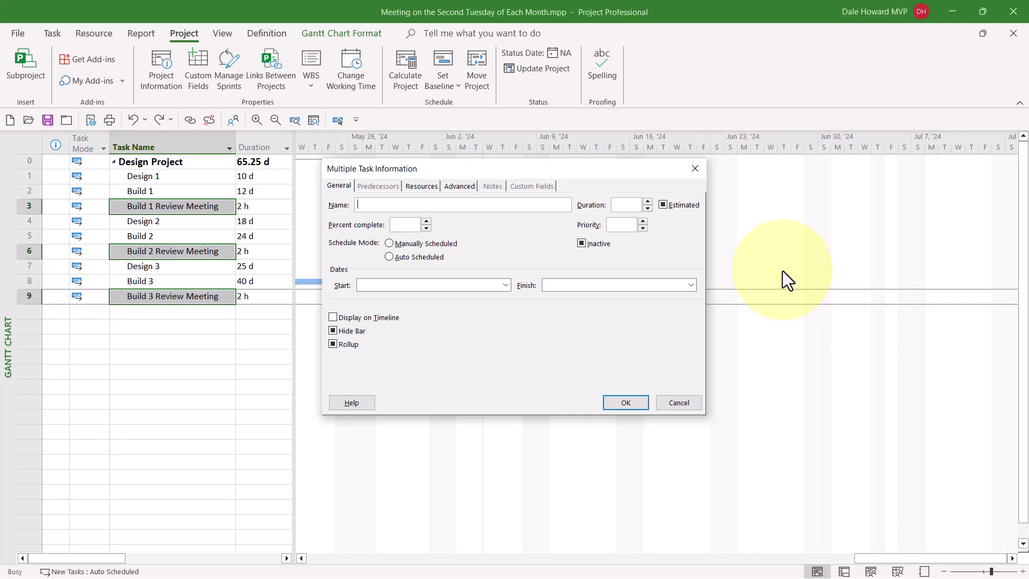
pyautogui.click(461, 186)
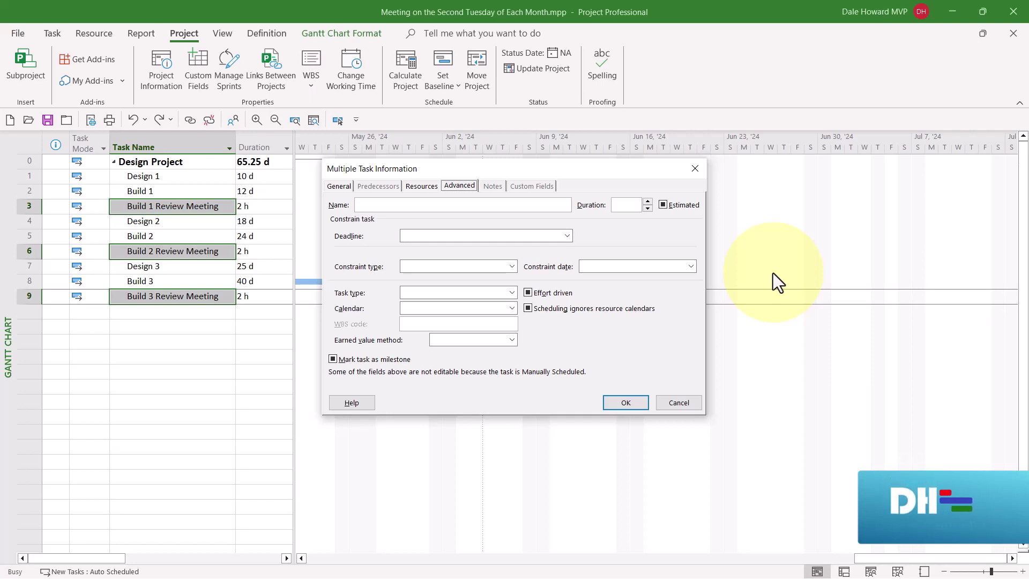
pyautogui.click(513, 309)
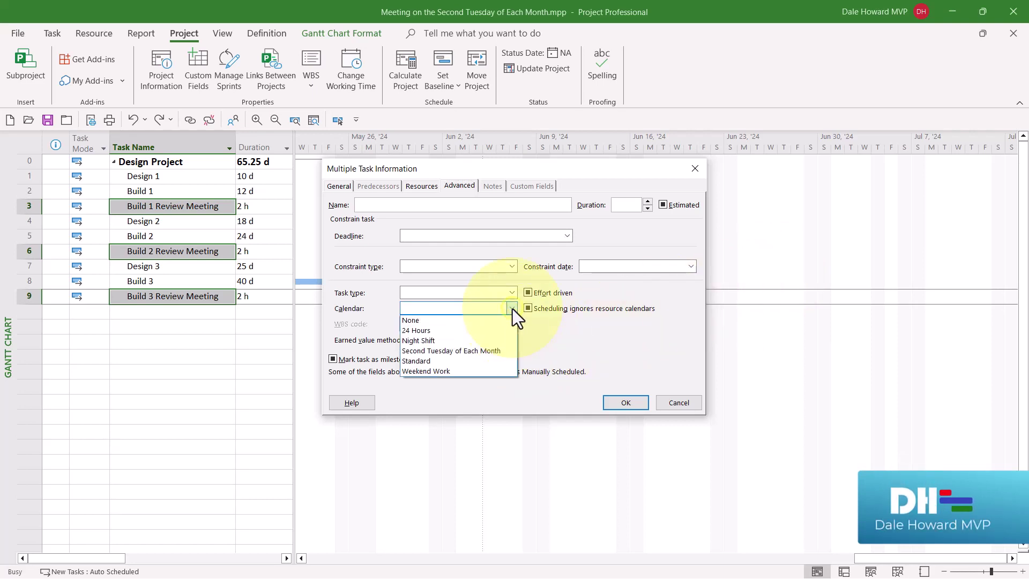
pyautogui.click(467, 352)
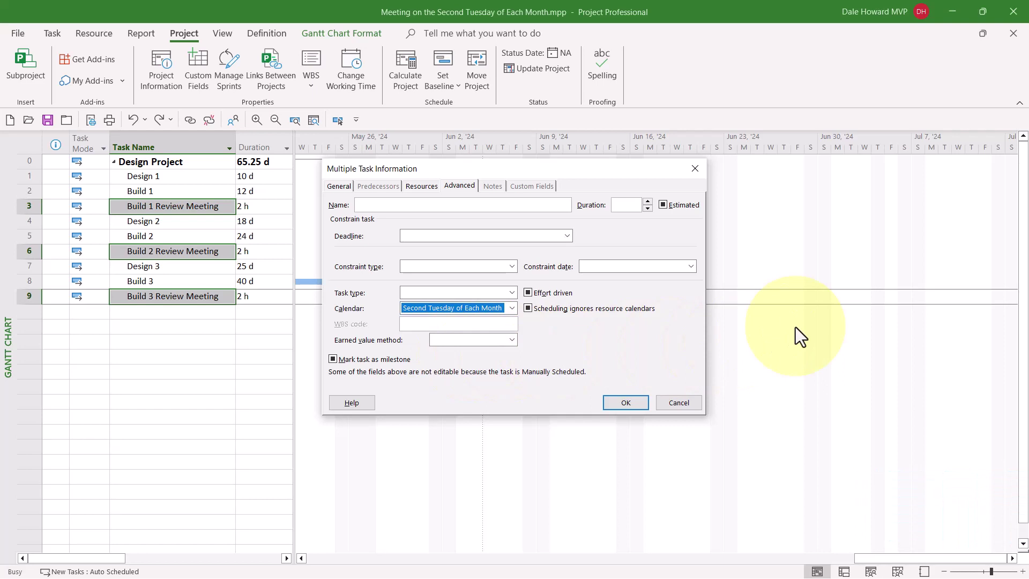
# Confirm the new calendar for the three meetings, then bring the Build 2 and Build 1 meeting bars into view.
pyautogui.click(634, 402)
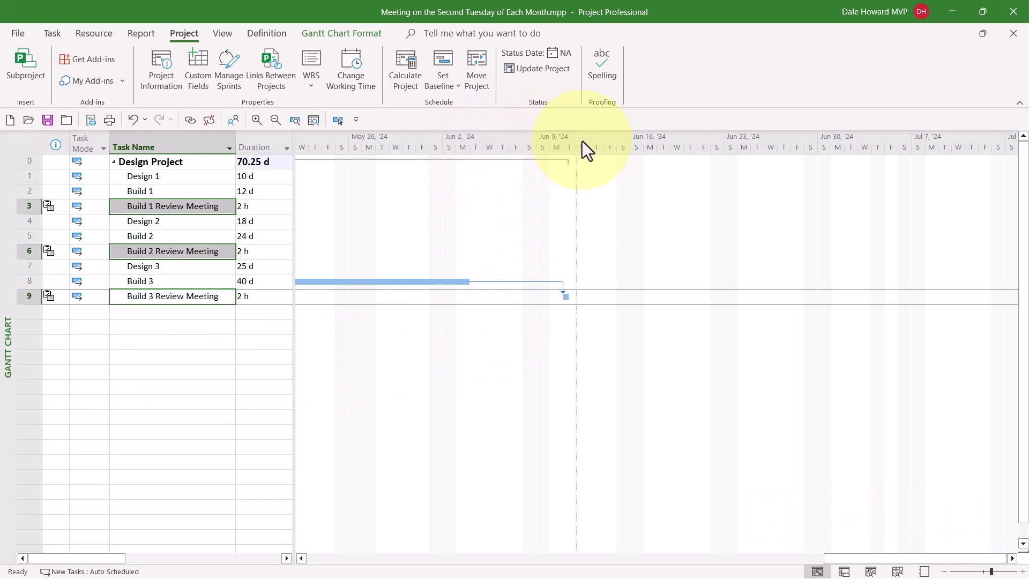
pyautogui.click(189, 251)
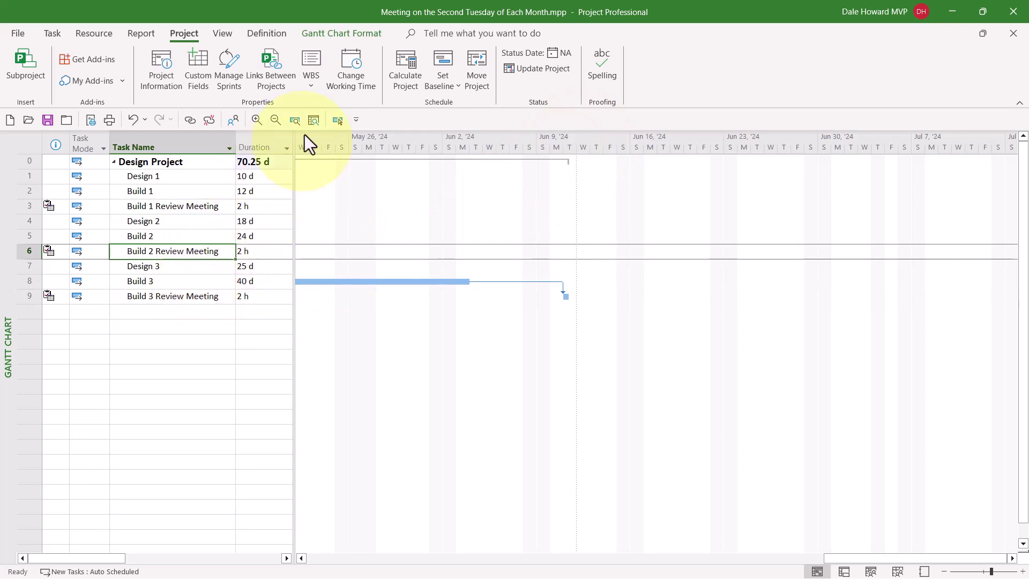
pyautogui.click(338, 119)
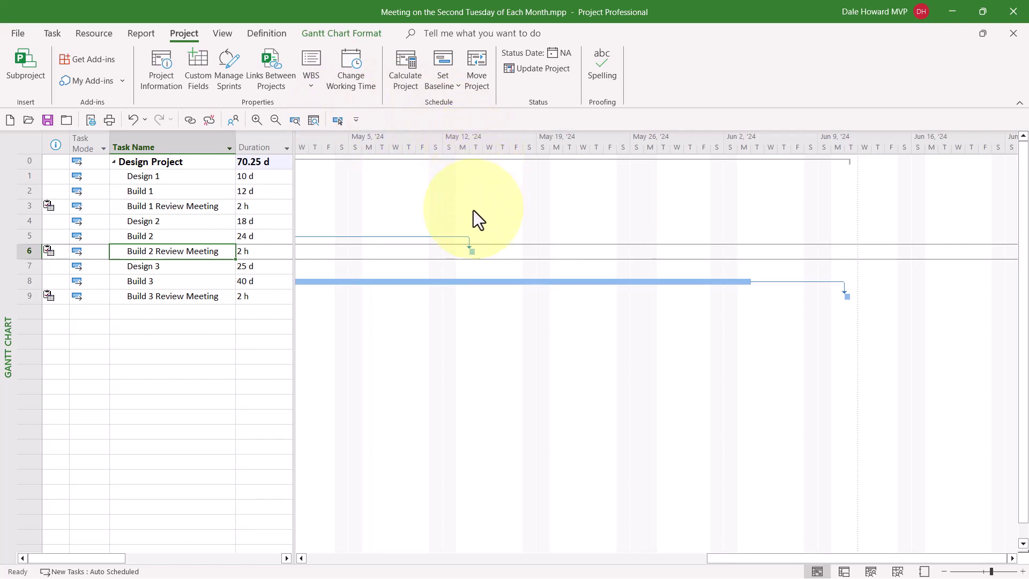
pyautogui.click(193, 206)
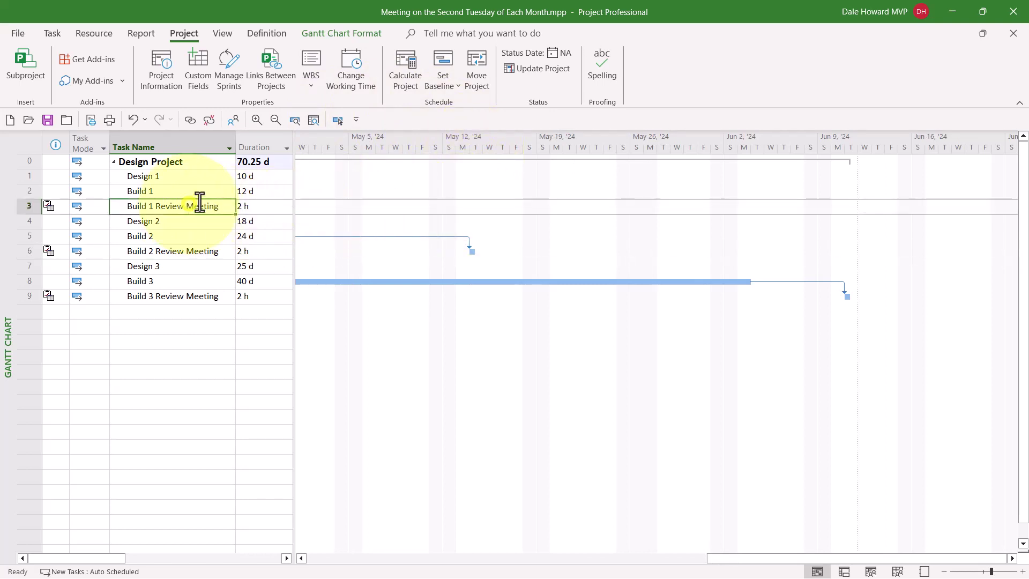
pyautogui.click(338, 121)
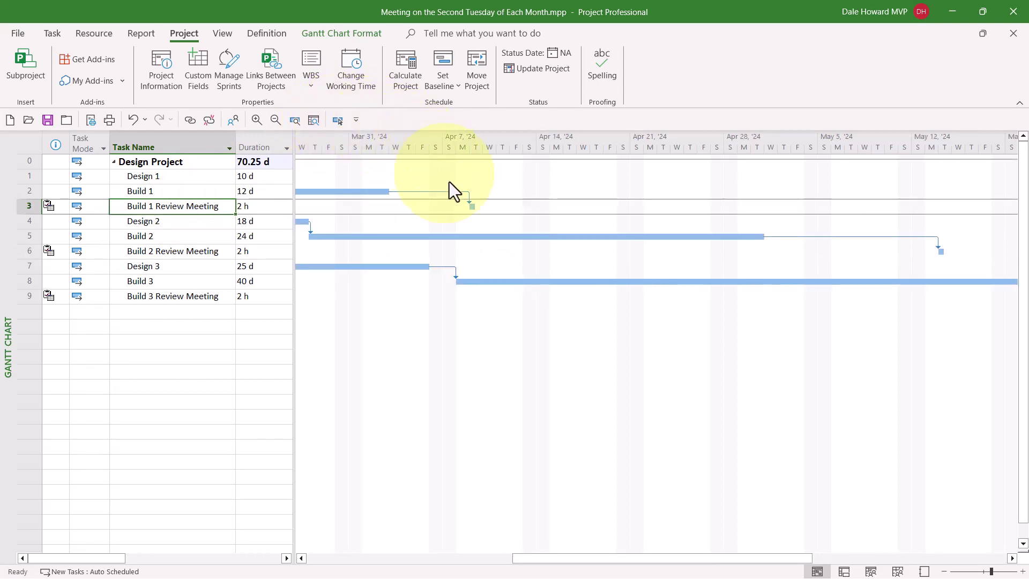